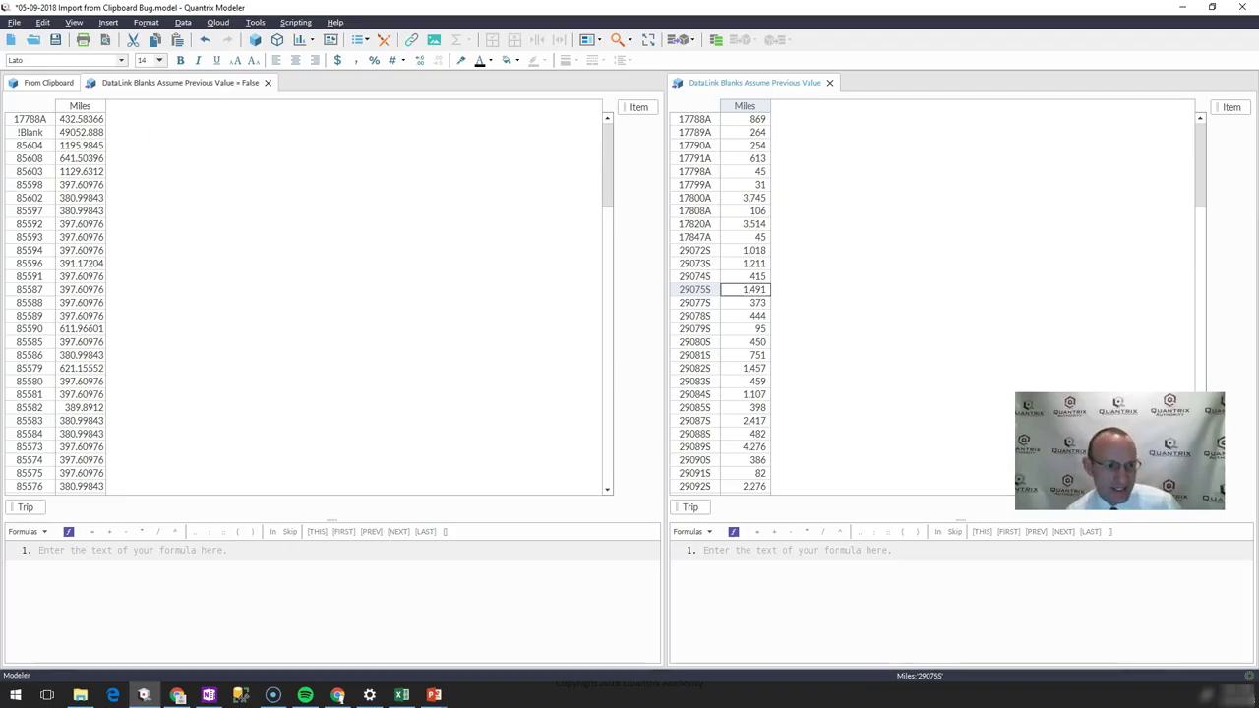
Open the DataLink of the "DataLink Blanks Assume Previous Value = False" matrix for editing and advance to its included-columns settings
click(80, 381)
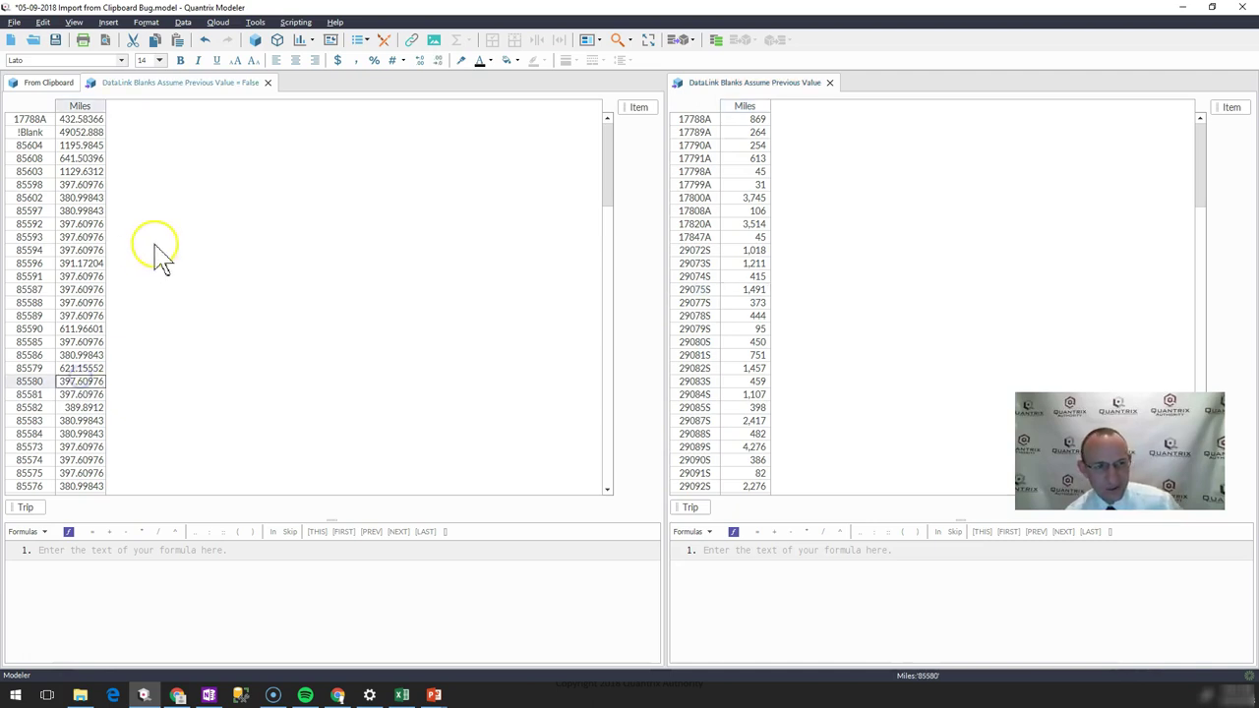
click(183, 21)
mouse_move(212, 44)
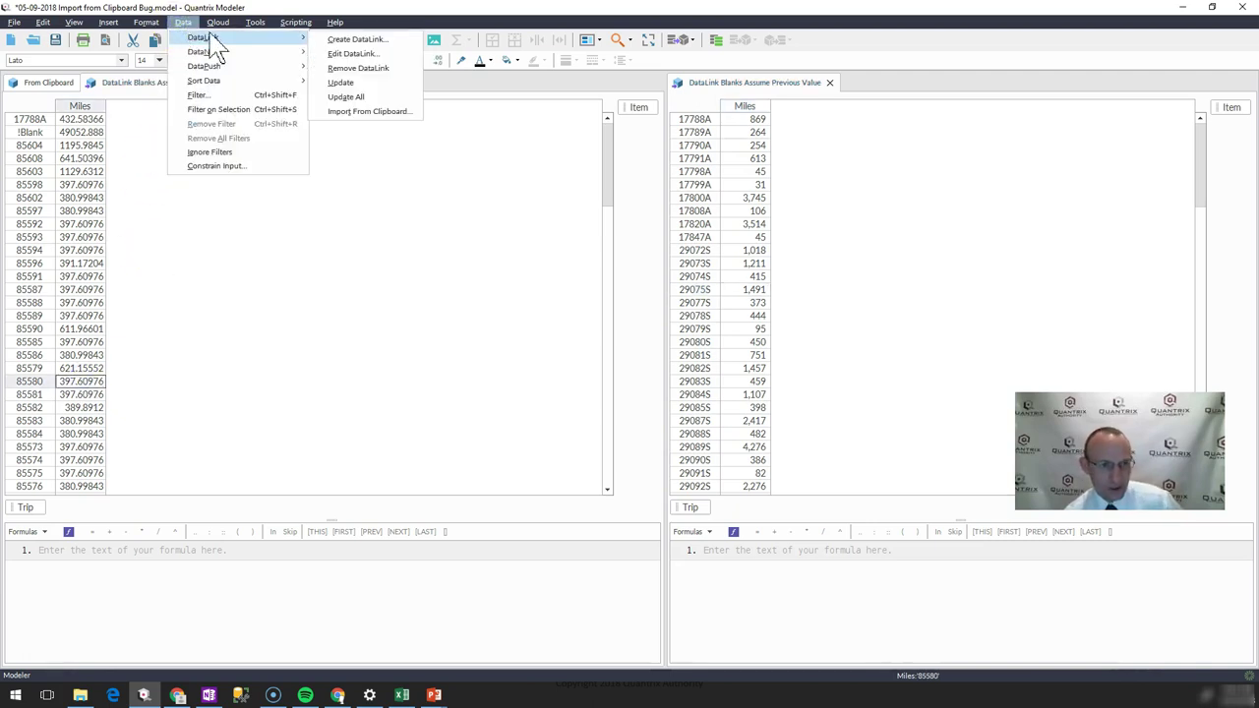
click(358, 54)
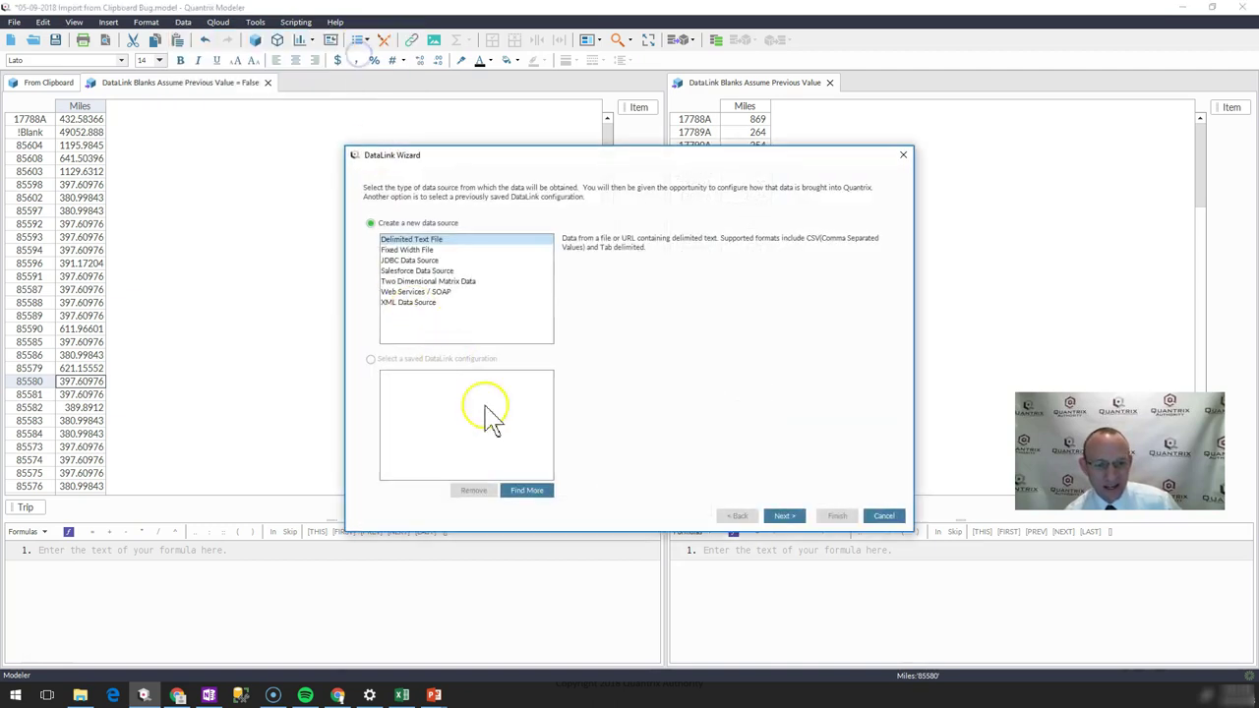
click(784, 515)
click(783, 515)
click(784, 516)
click(783, 515)
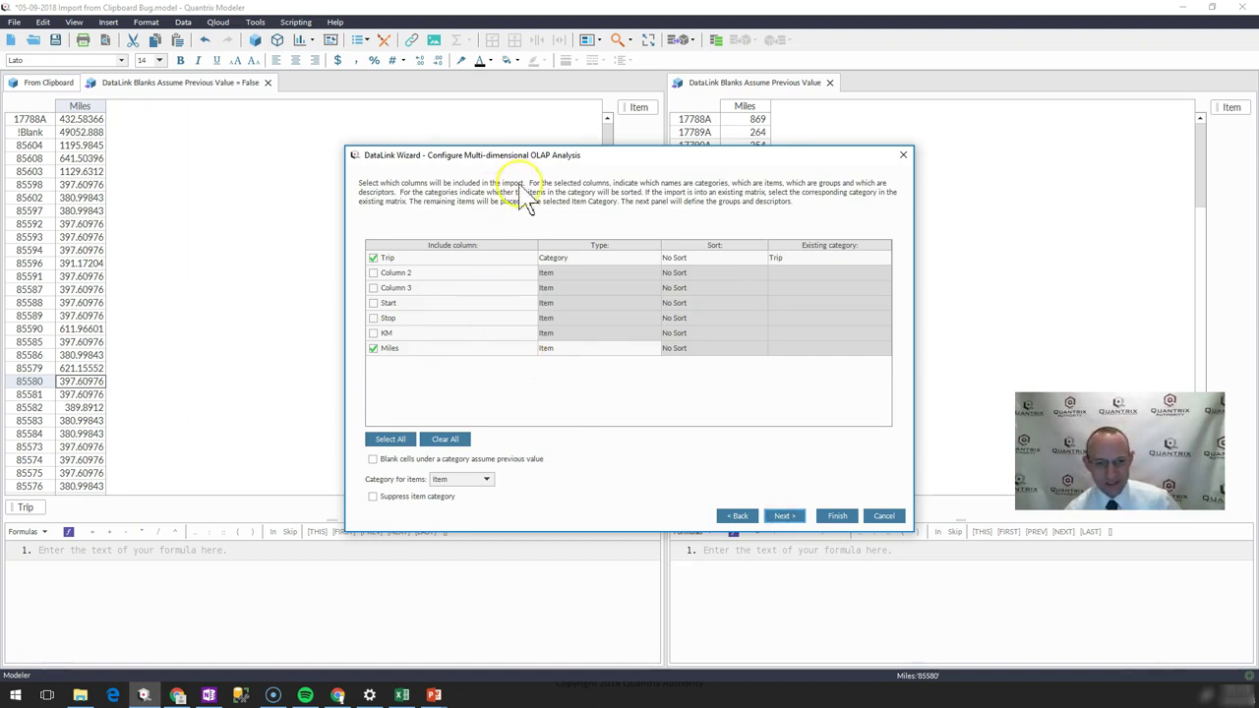
click(398, 439)
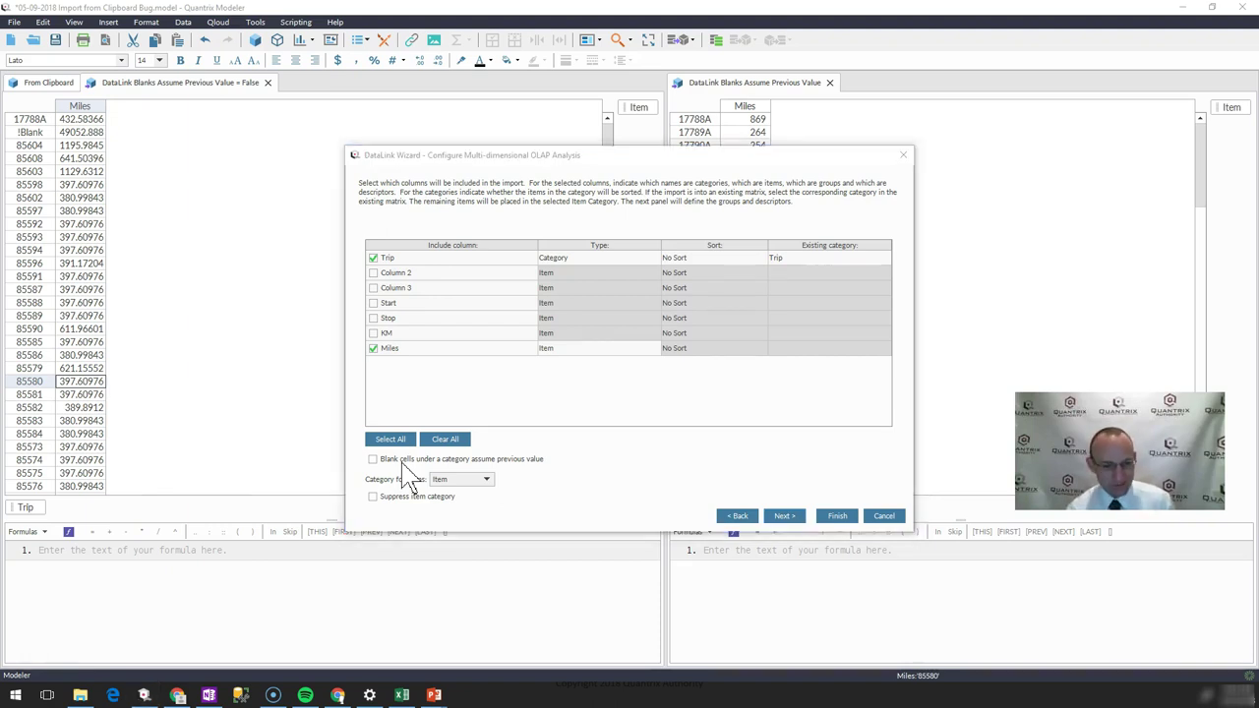
Switch to the Excel source sheet and examine trip 17788A's stop sequence, Start, Stop, KM and Miles columns and the blank Trip cells
key(alt+Tab)
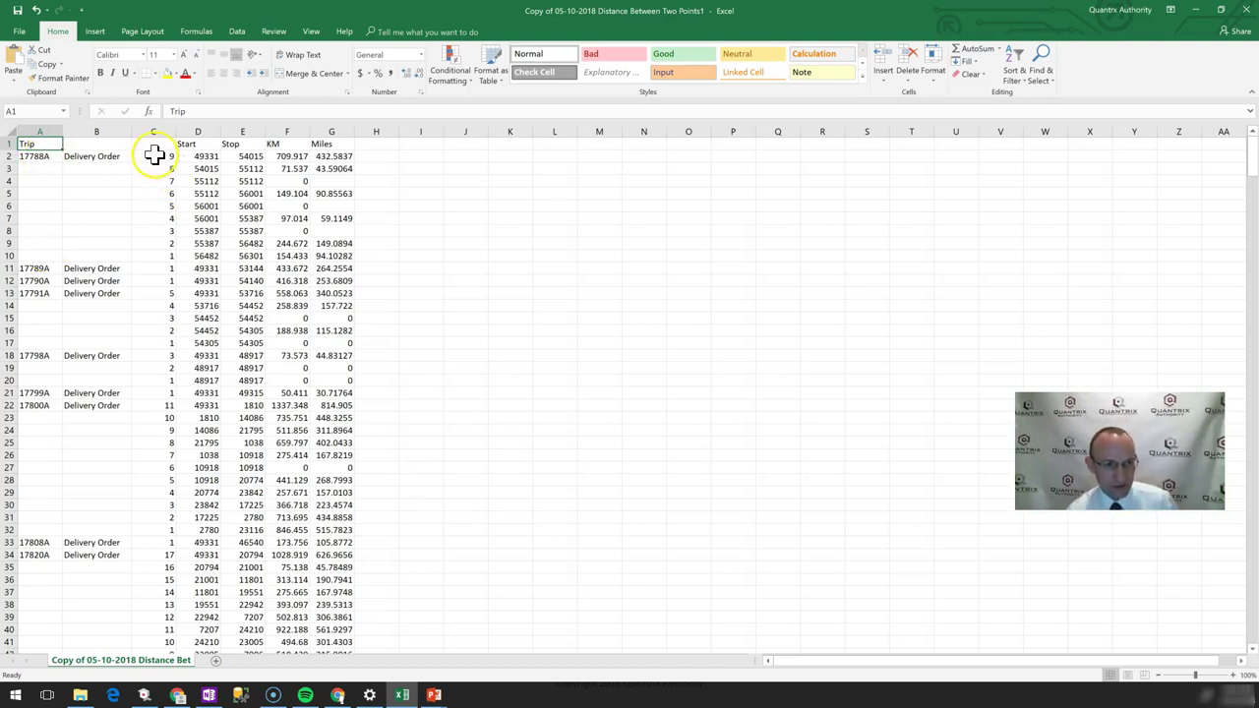
drag(154, 157, 163, 254)
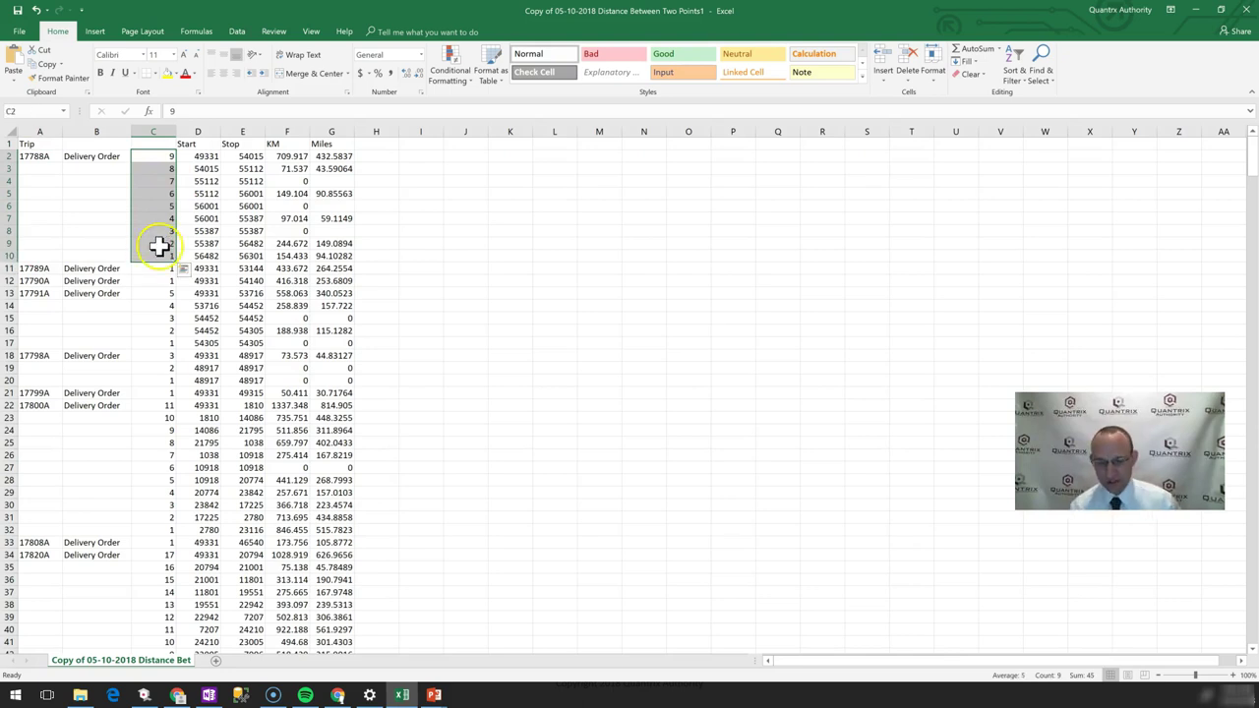
click(206, 157)
click(248, 157)
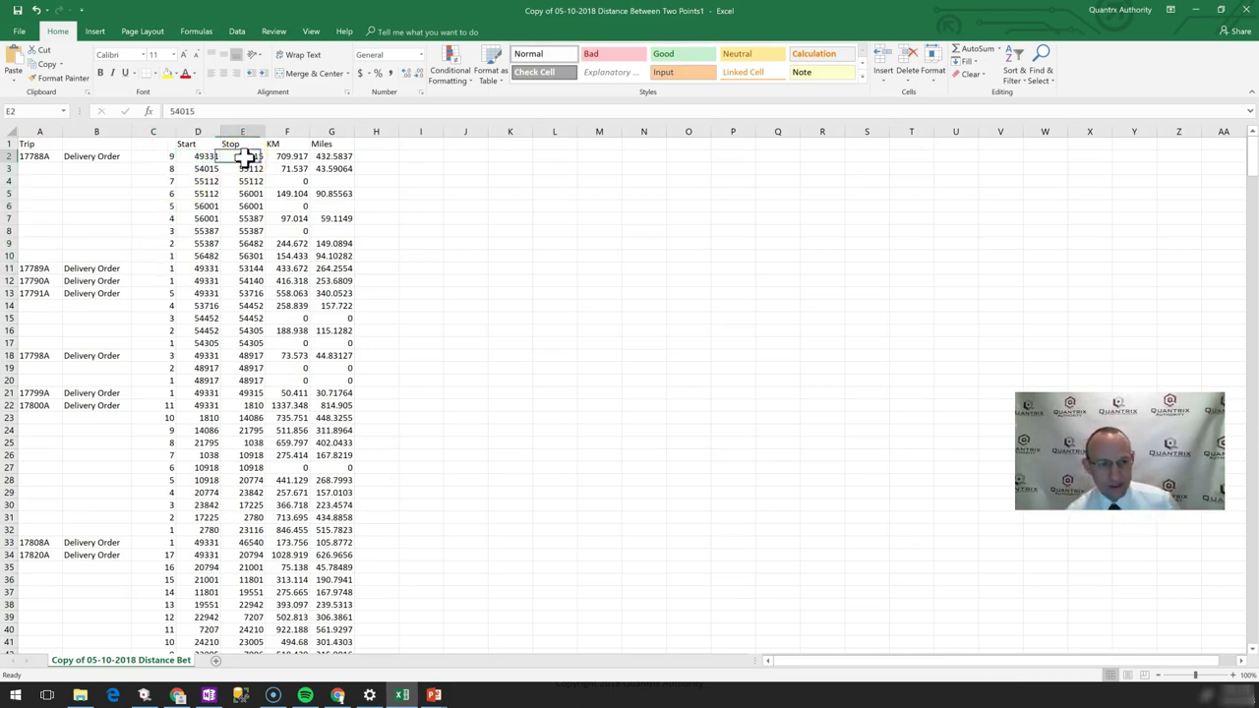
click(283, 156)
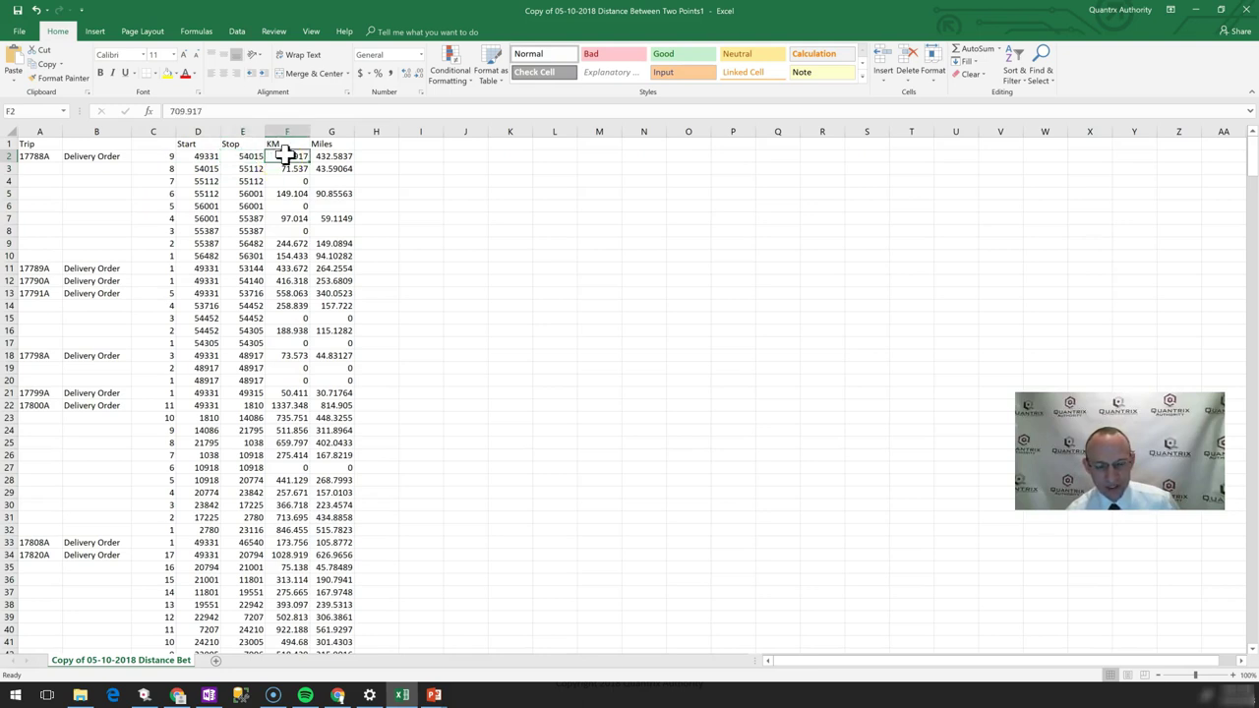
drag(246, 156, 202, 158)
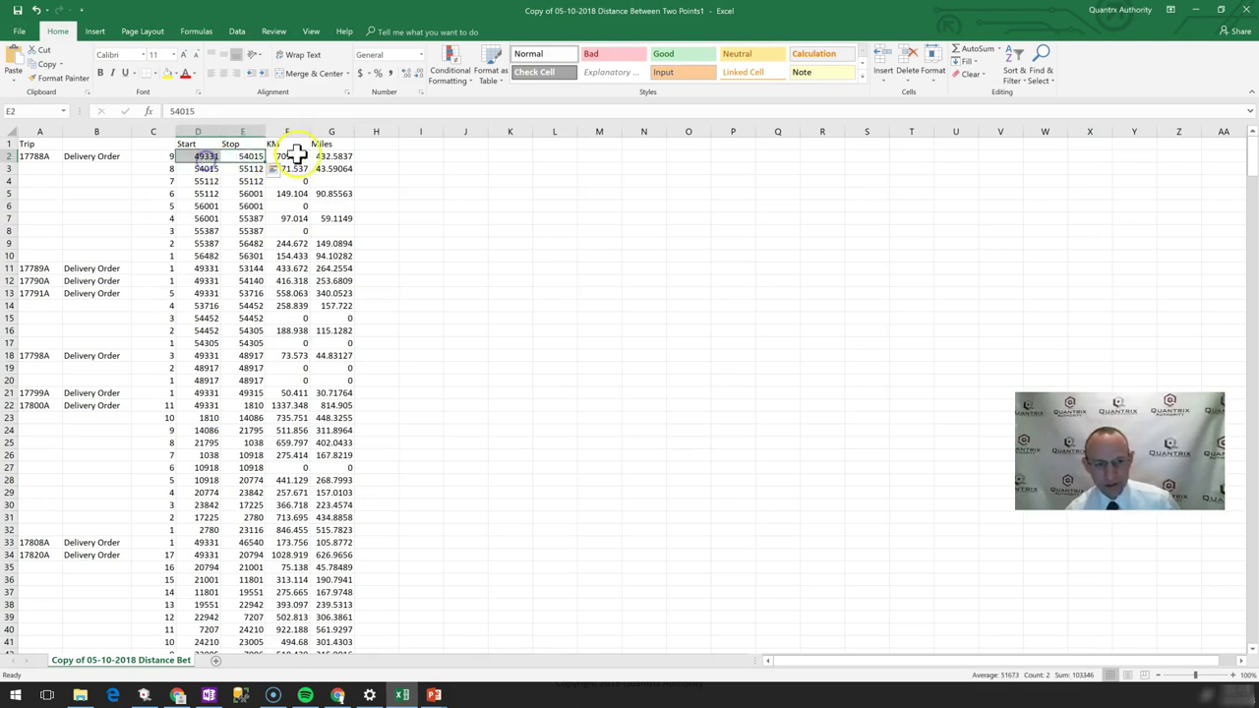
click(331, 157)
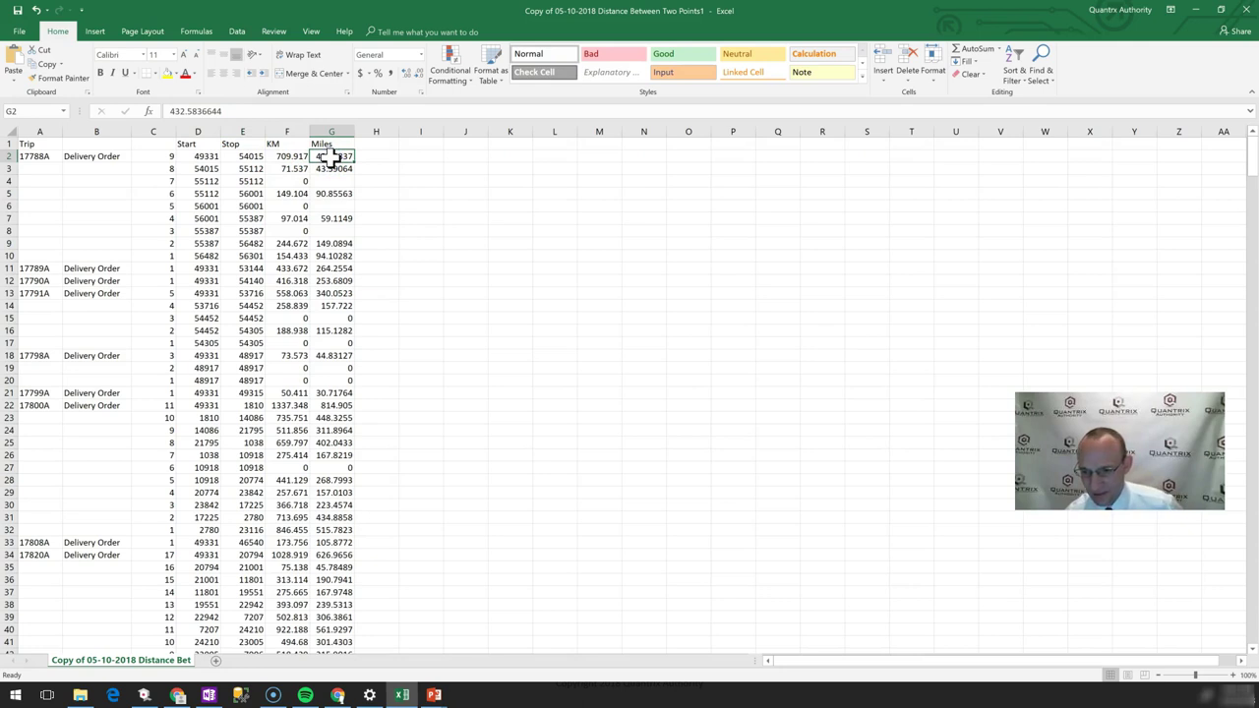
click(35, 156)
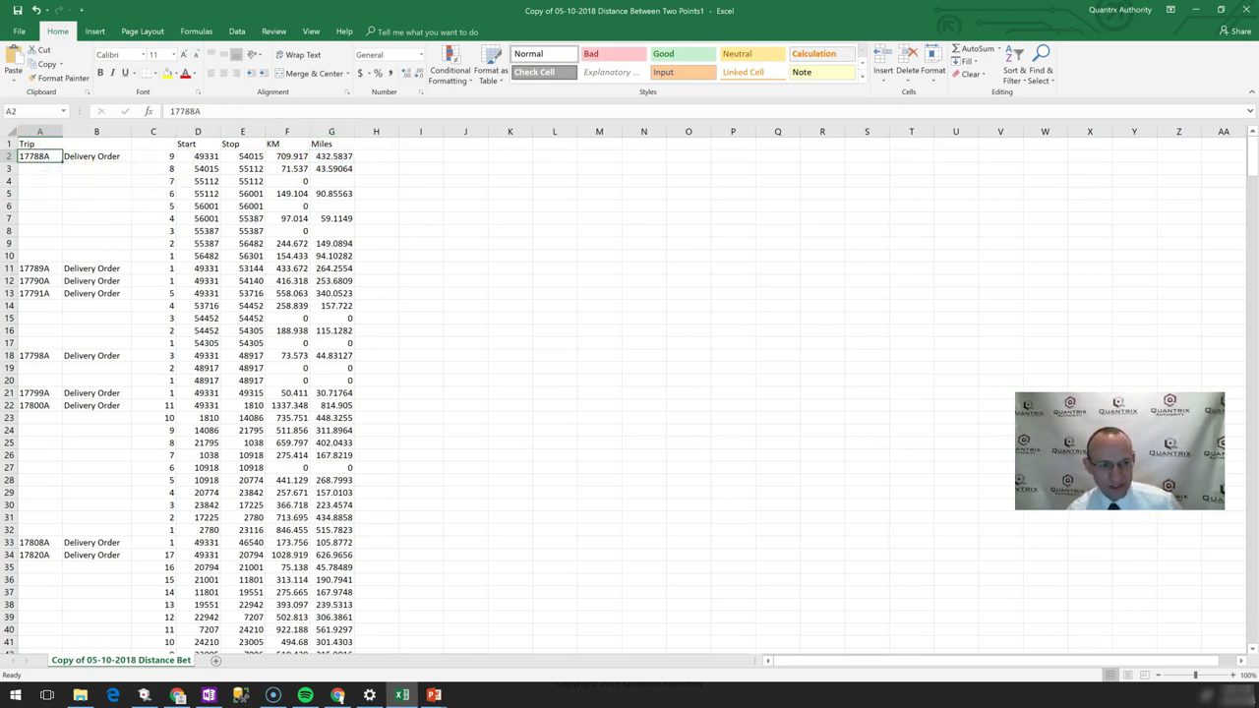
drag(162, 156, 168, 254)
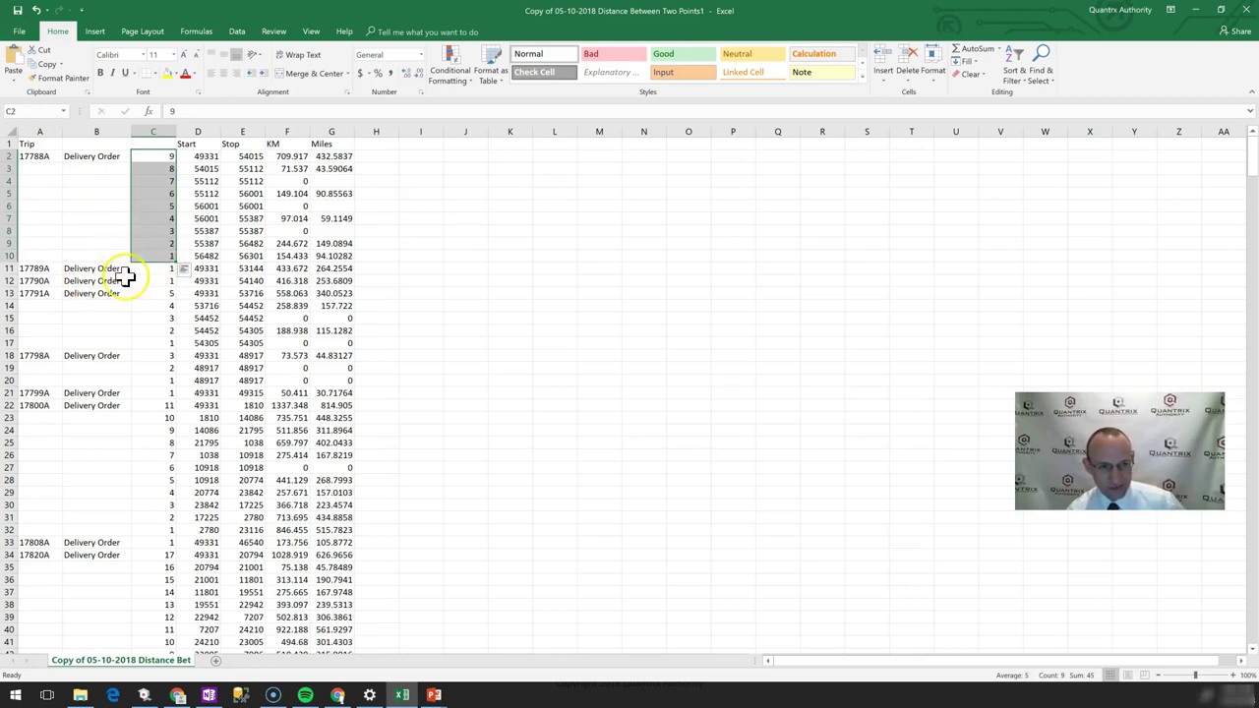
click(148, 272)
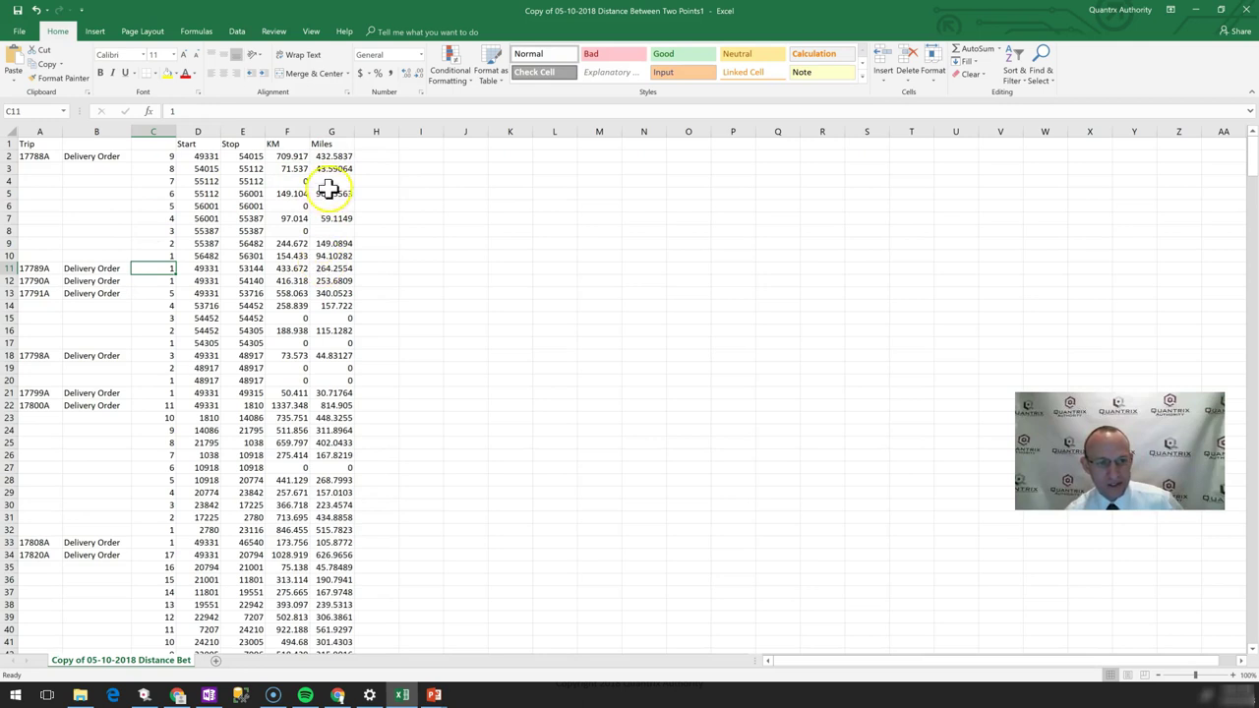
click(30, 157)
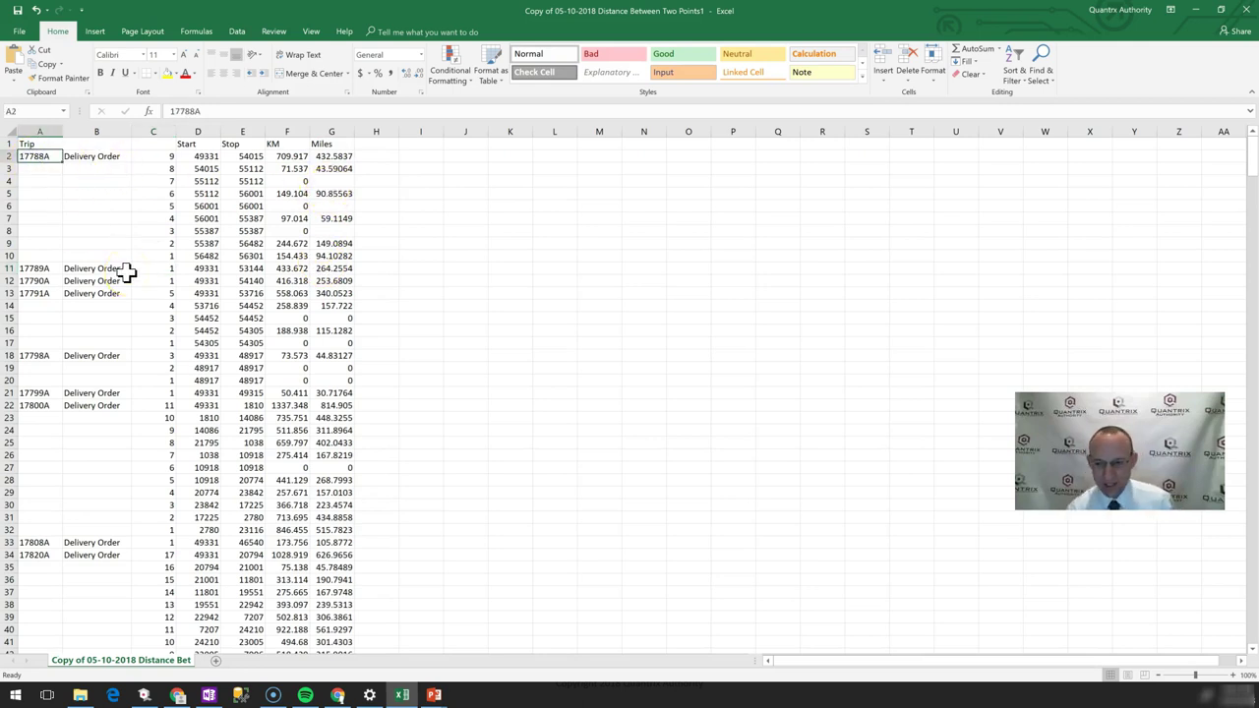
Return to the Quantrix DataLink wizard and review its data destination and target matrix, ending back at the included-columns settings
key(alt+Tab)
click(285, 313)
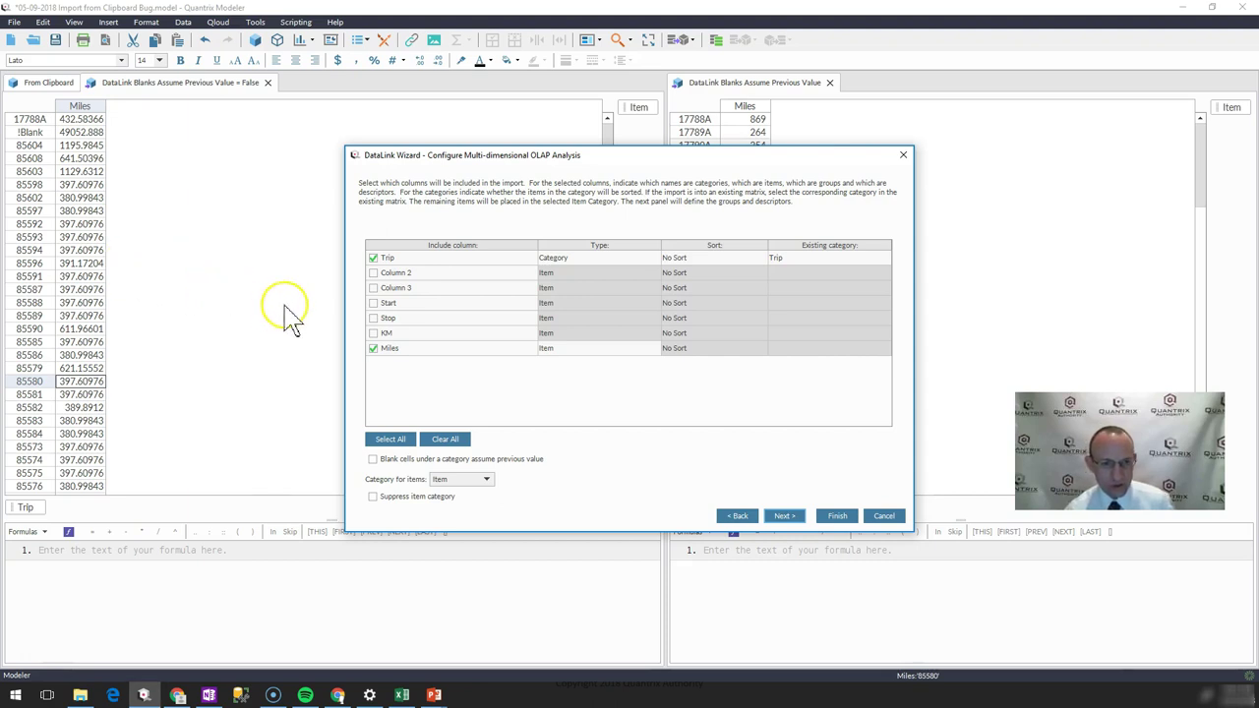
click(462, 442)
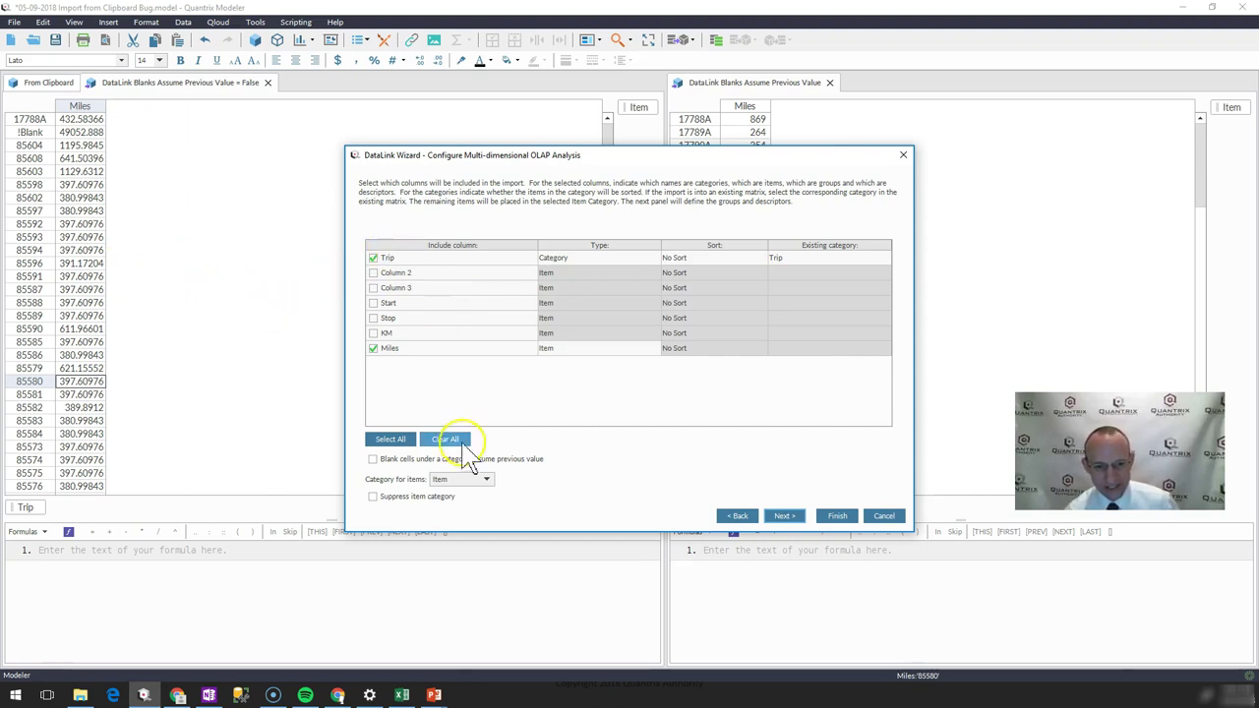
click(739, 516)
click(739, 516)
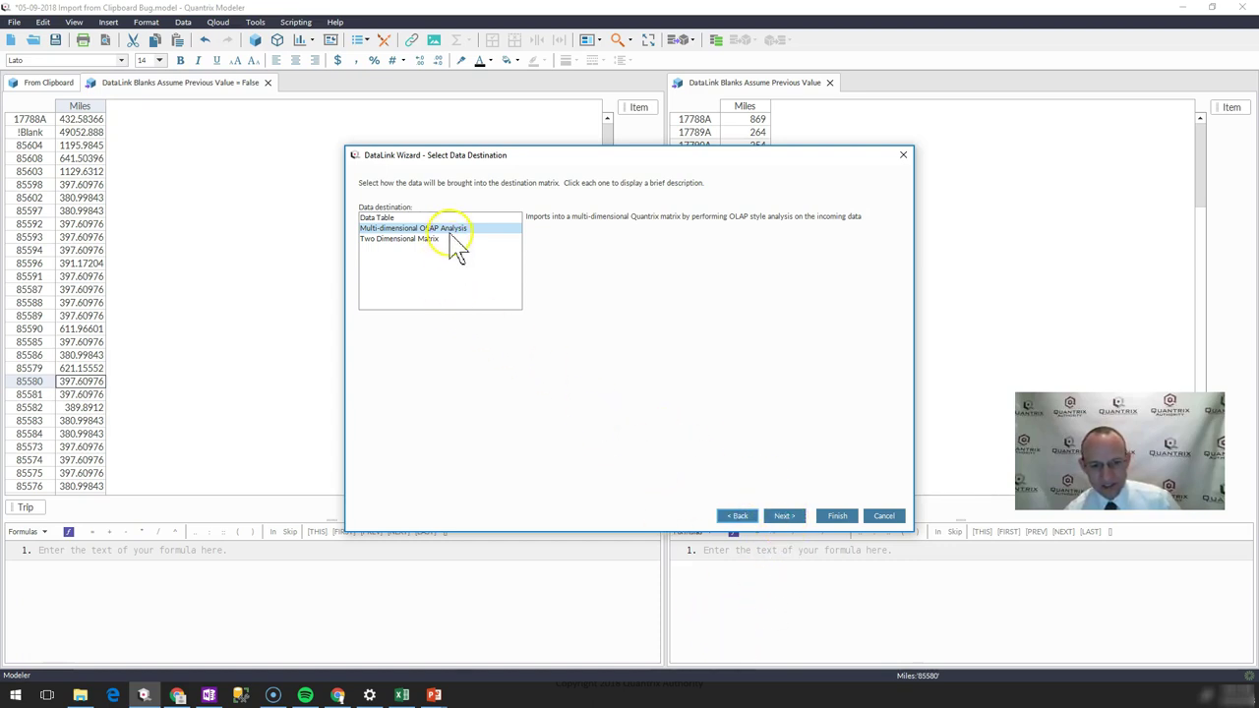
click(783, 518)
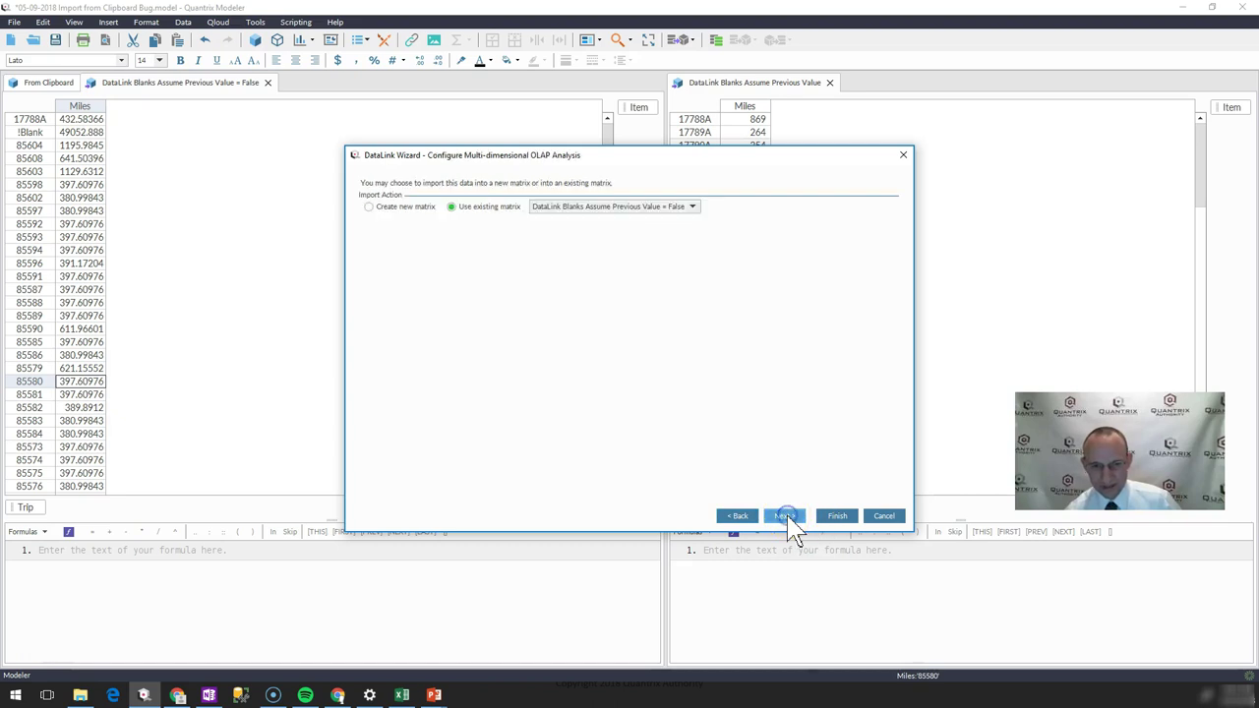
click(787, 519)
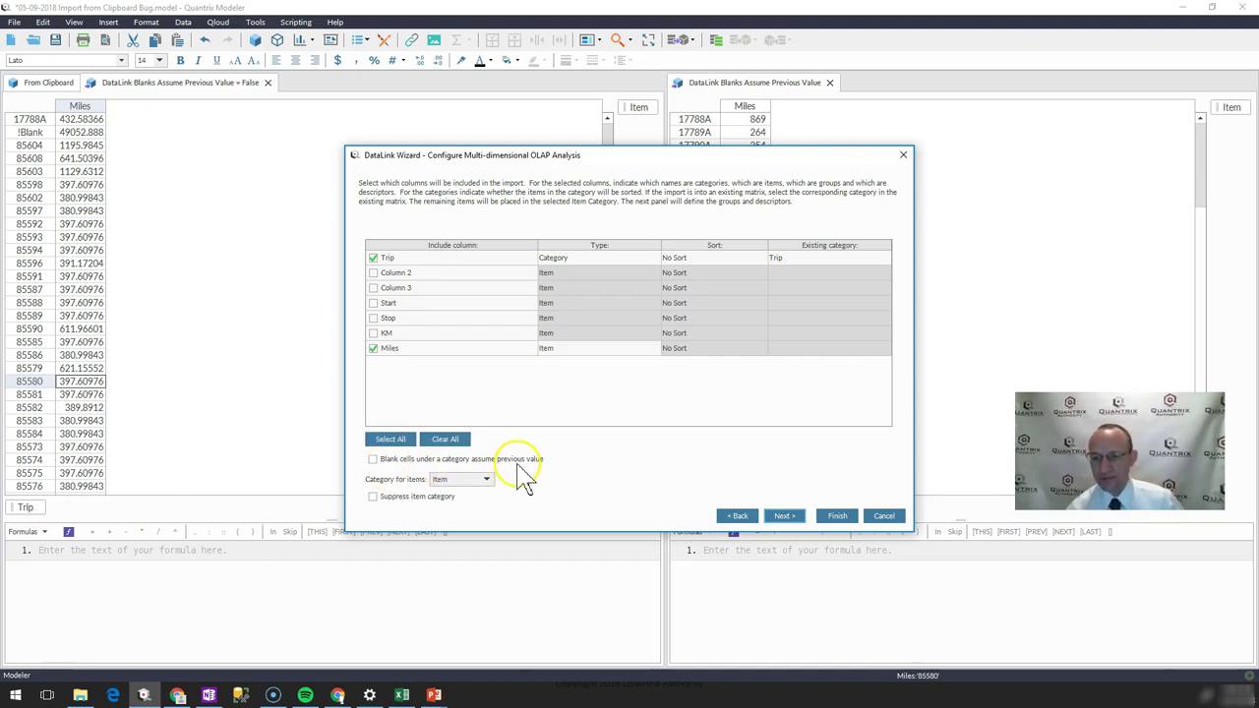
Keep Sum as the summarization method for Miles and finish the DataLink wizard with blank cells not assuming the previous value
click(789, 518)
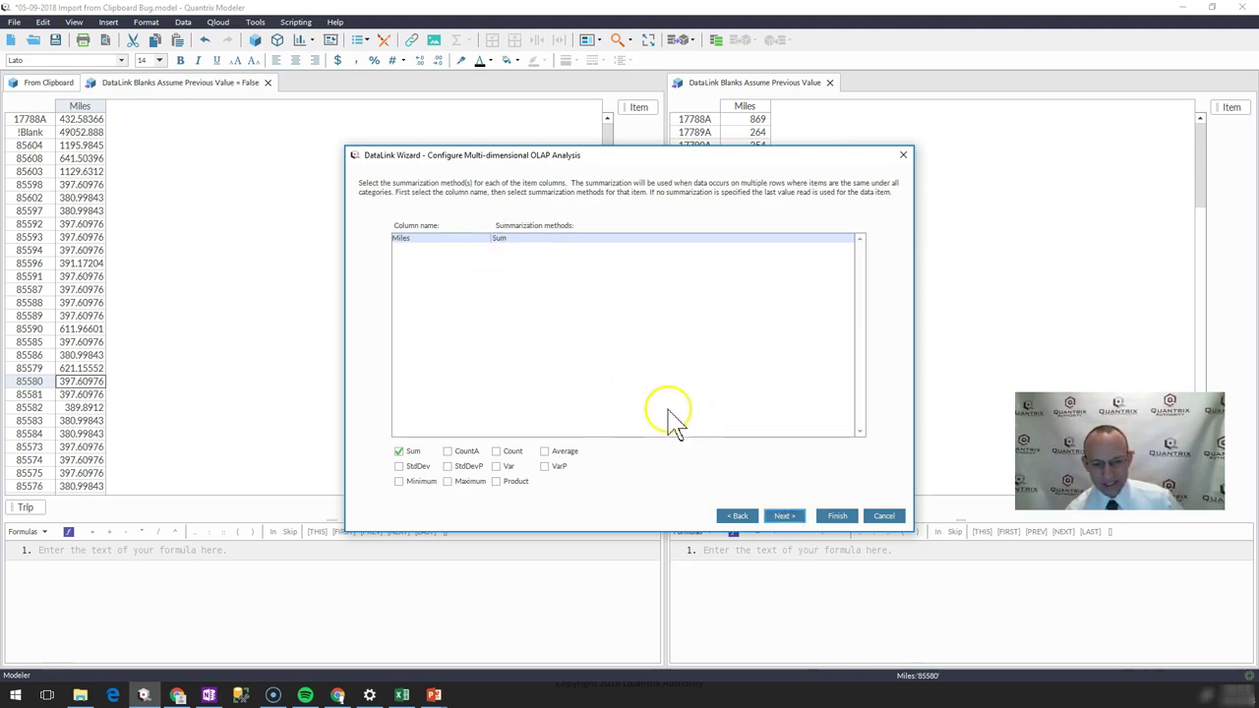
click(792, 518)
click(838, 519)
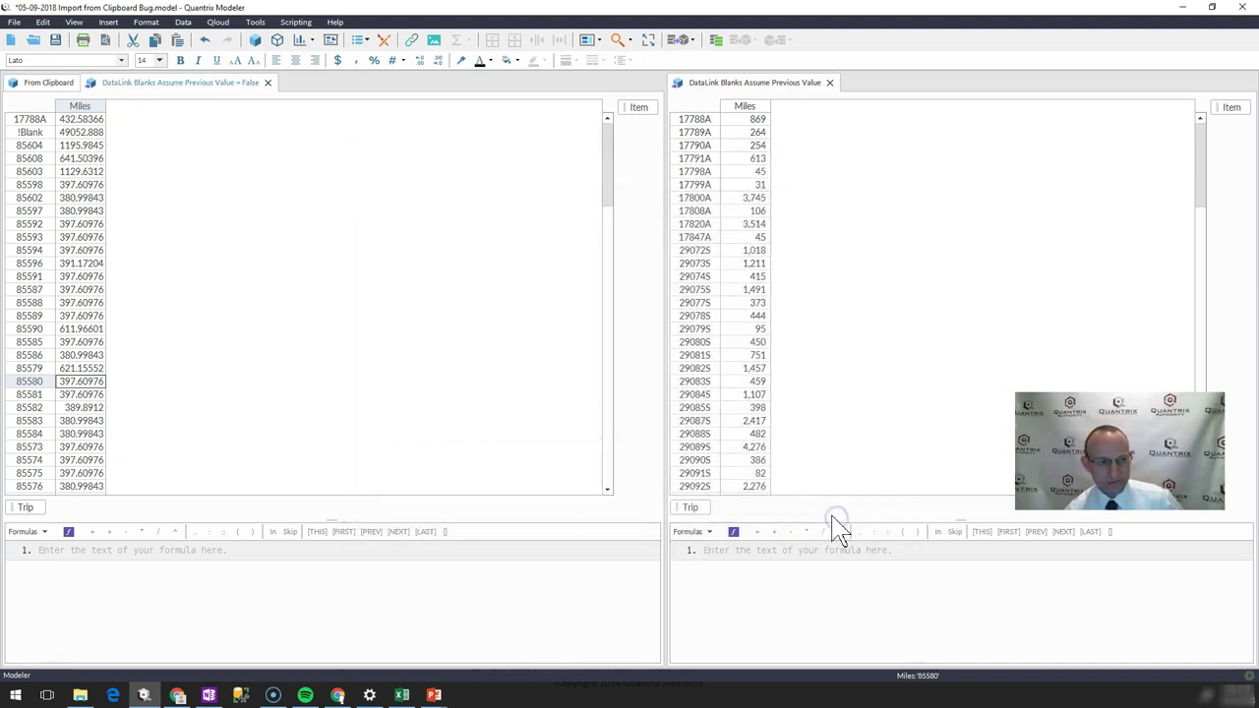
Compare trip 17788A's Miles in the matrix with the Excel Miles cells G2:G10, and check the Miles of the two following trips
click(98, 118)
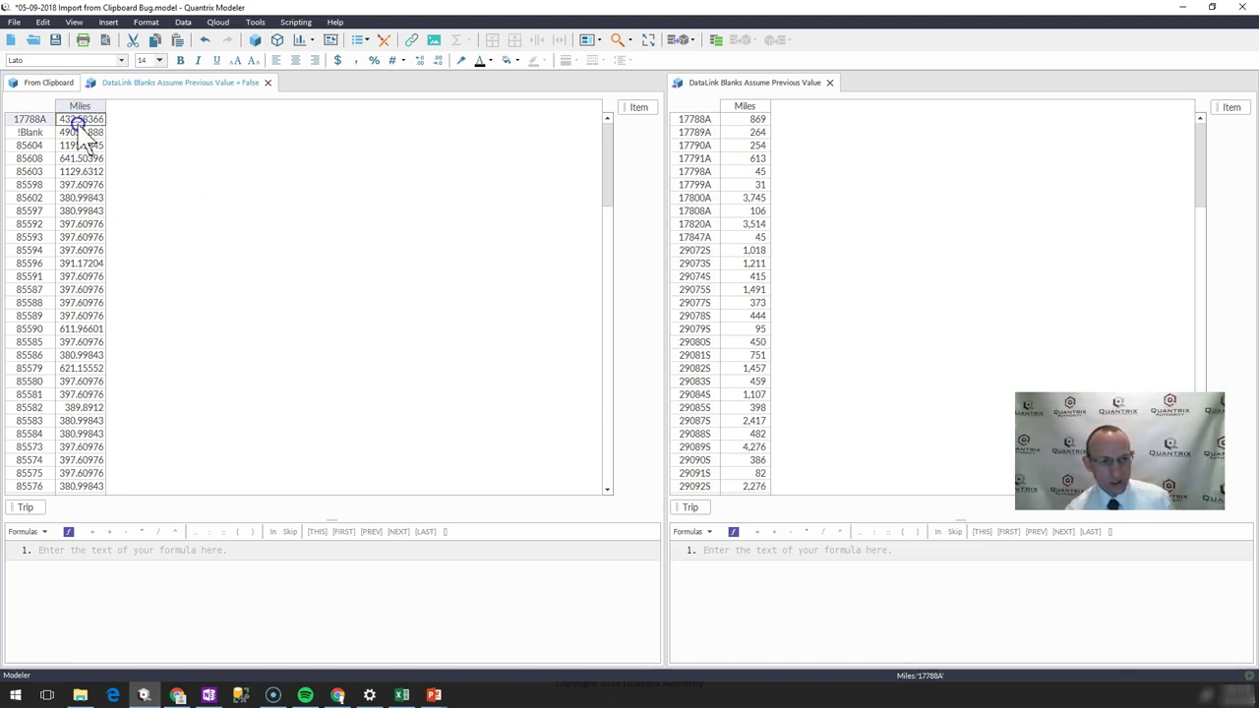
click(32, 119)
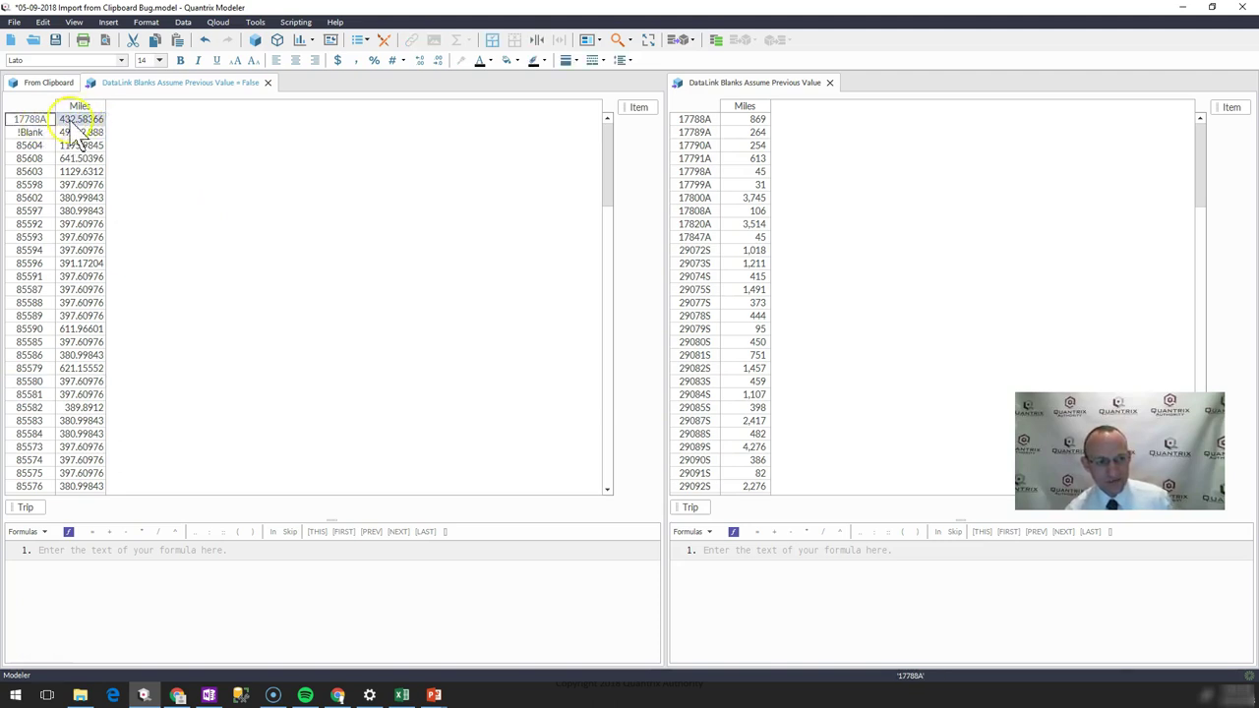
click(32, 120)
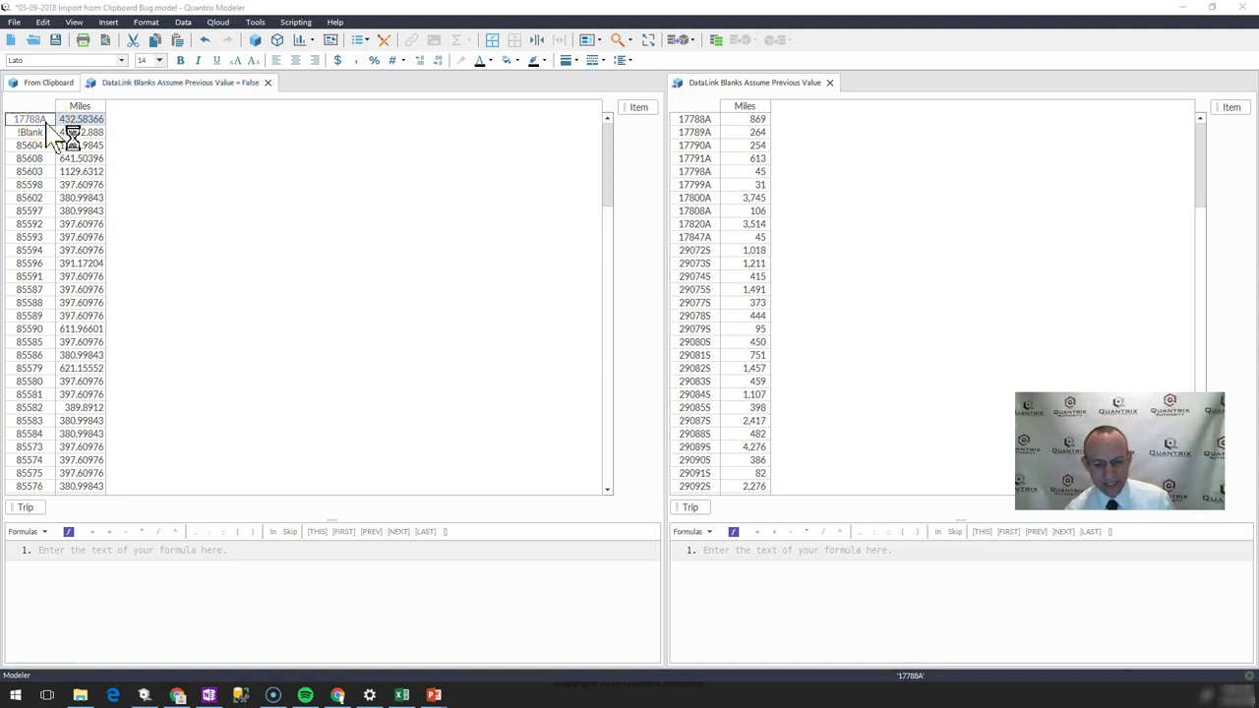
key(alt+Tab)
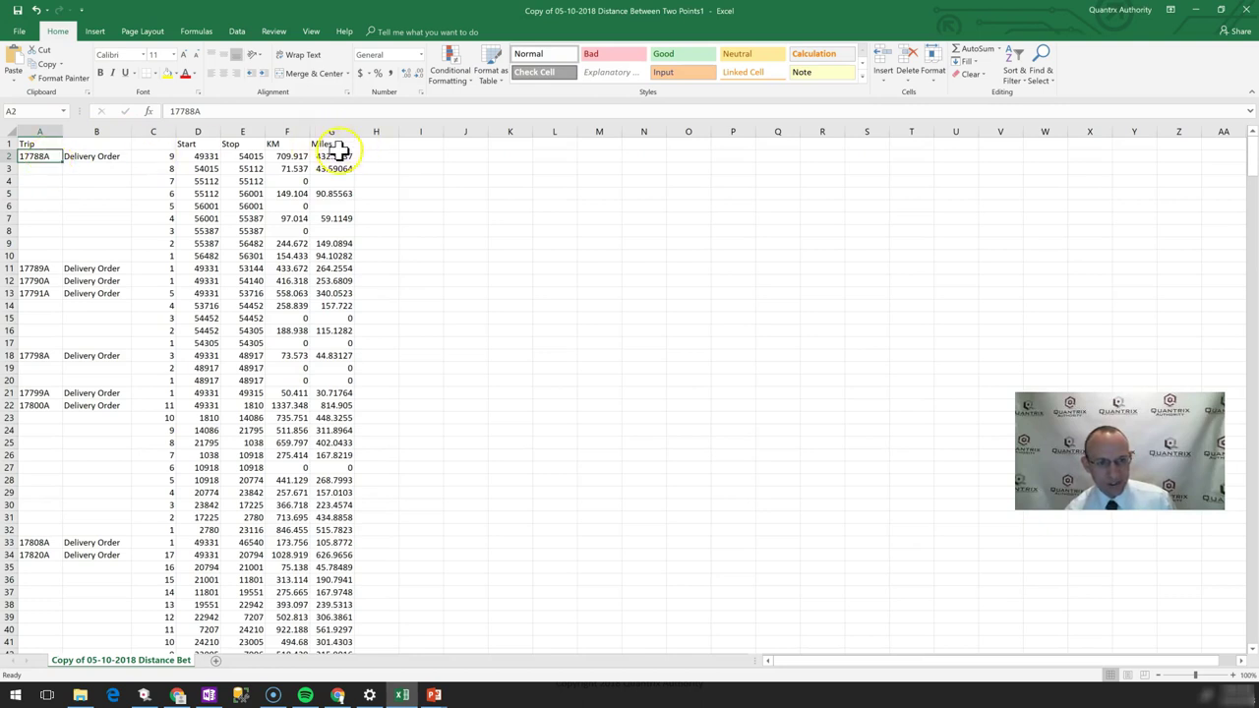
drag(332, 155, 326, 252)
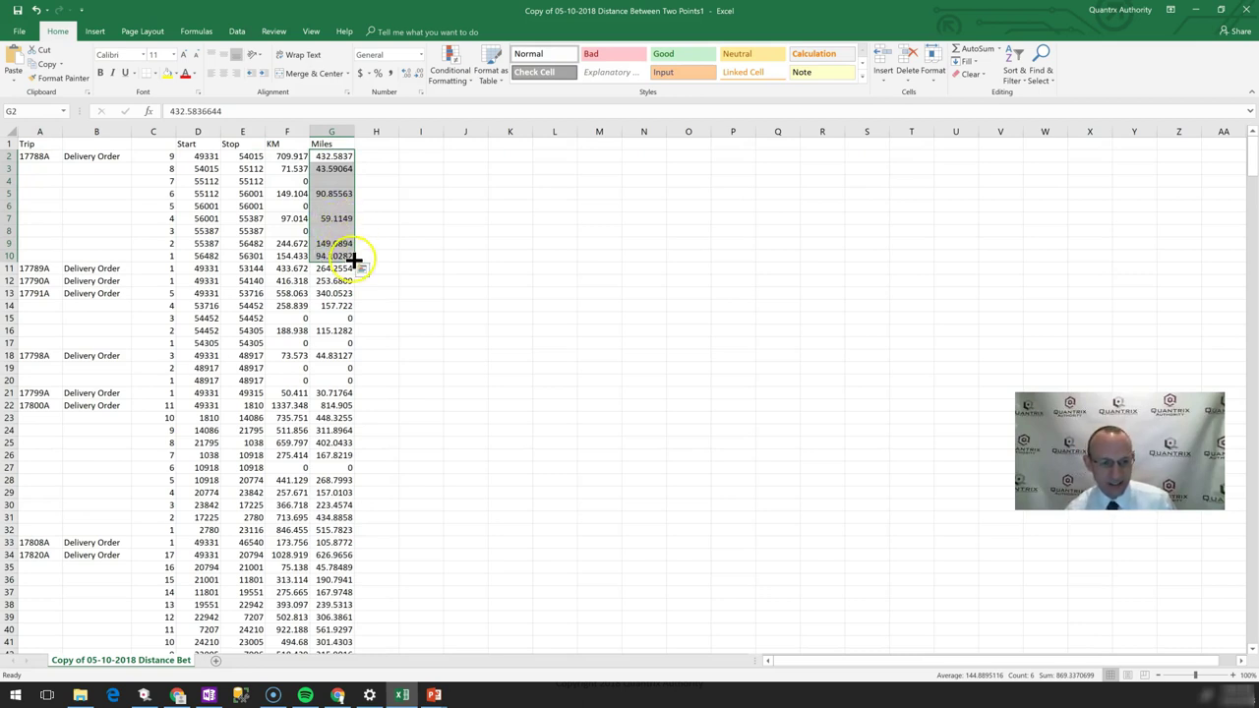
click(328, 156)
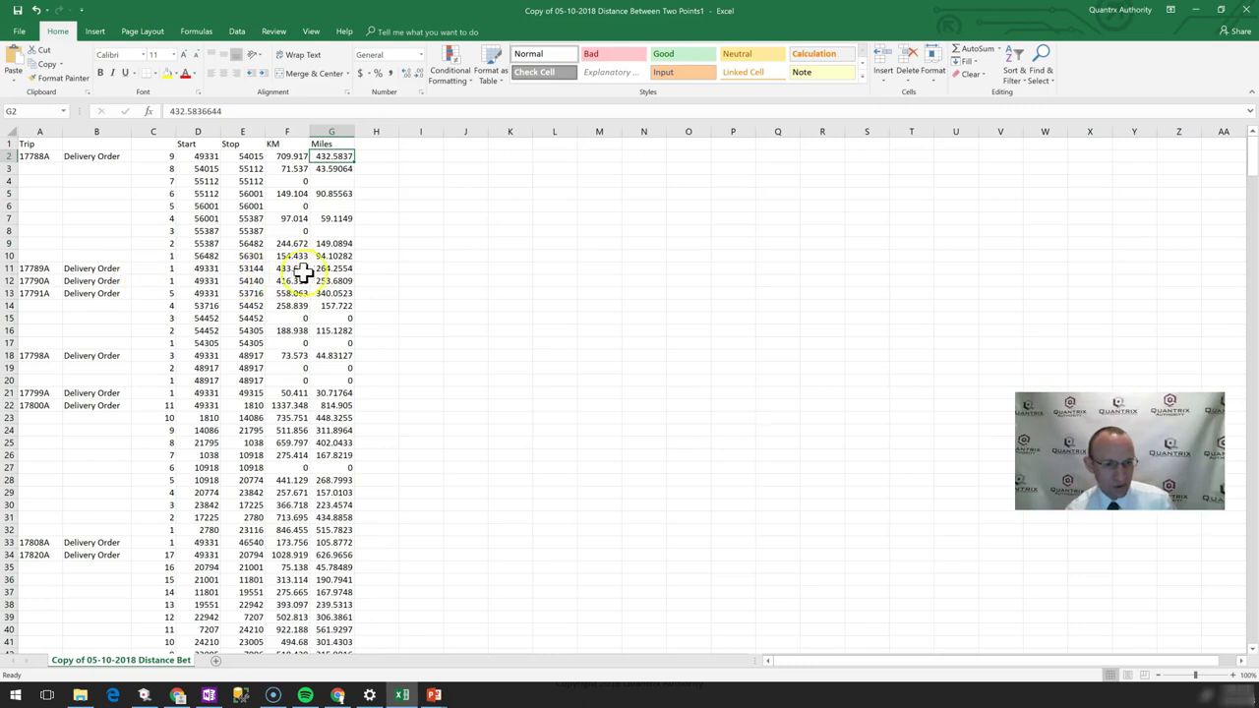
drag(327, 270, 331, 282)
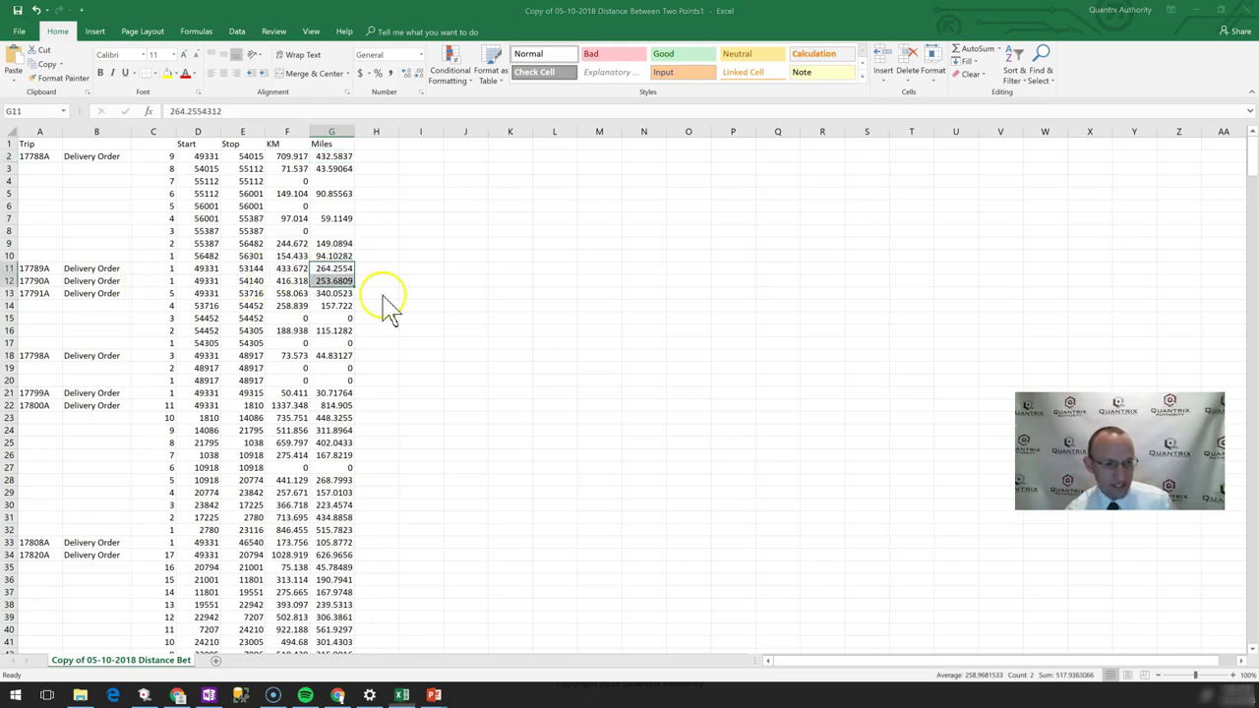
Back in Quantrix, make Trip a filter category in the "DataLink Blanks Assume Previous Value = False" matrix and show the Miles for trip 17789A
key(alt+Tab)
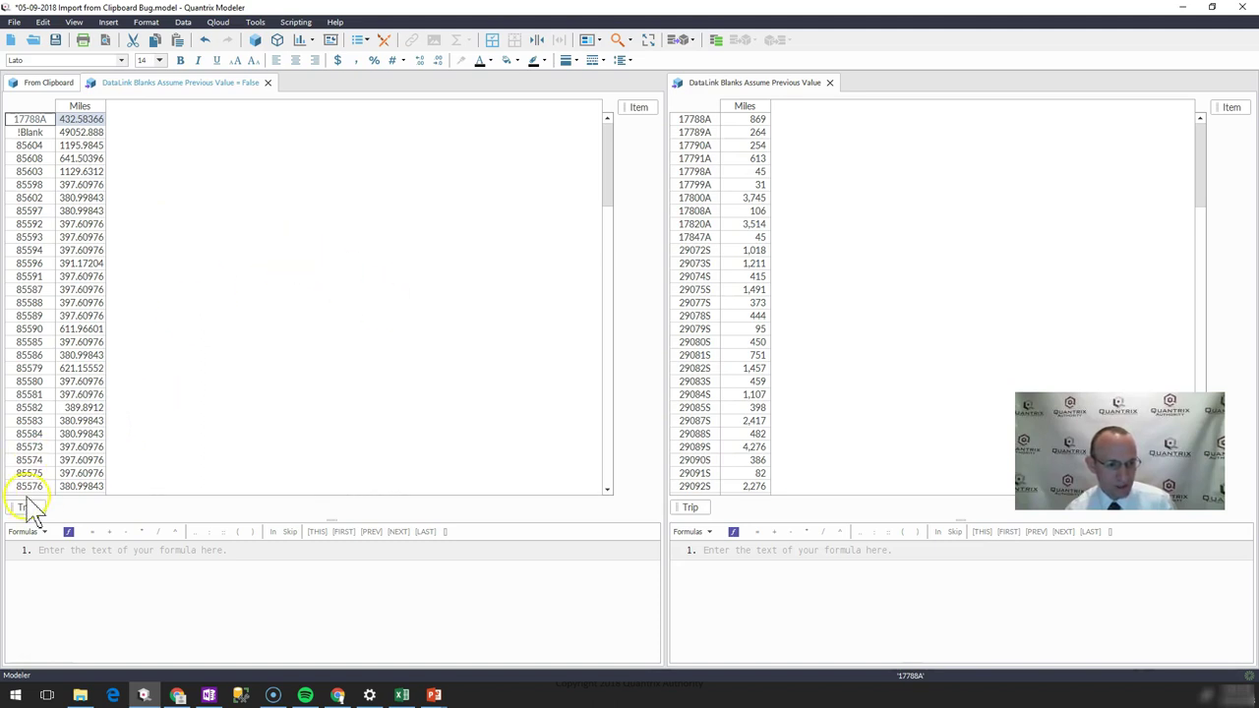
drag(26, 506, 59, 113)
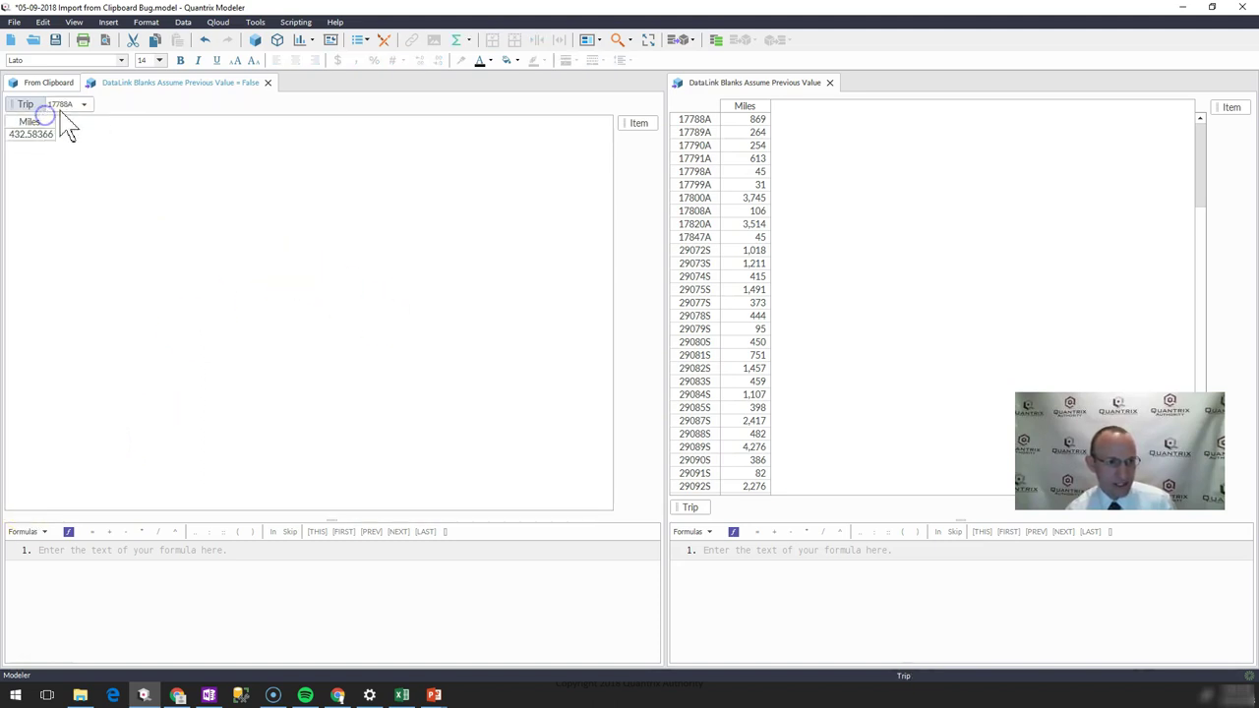
click(60, 106)
text(17)
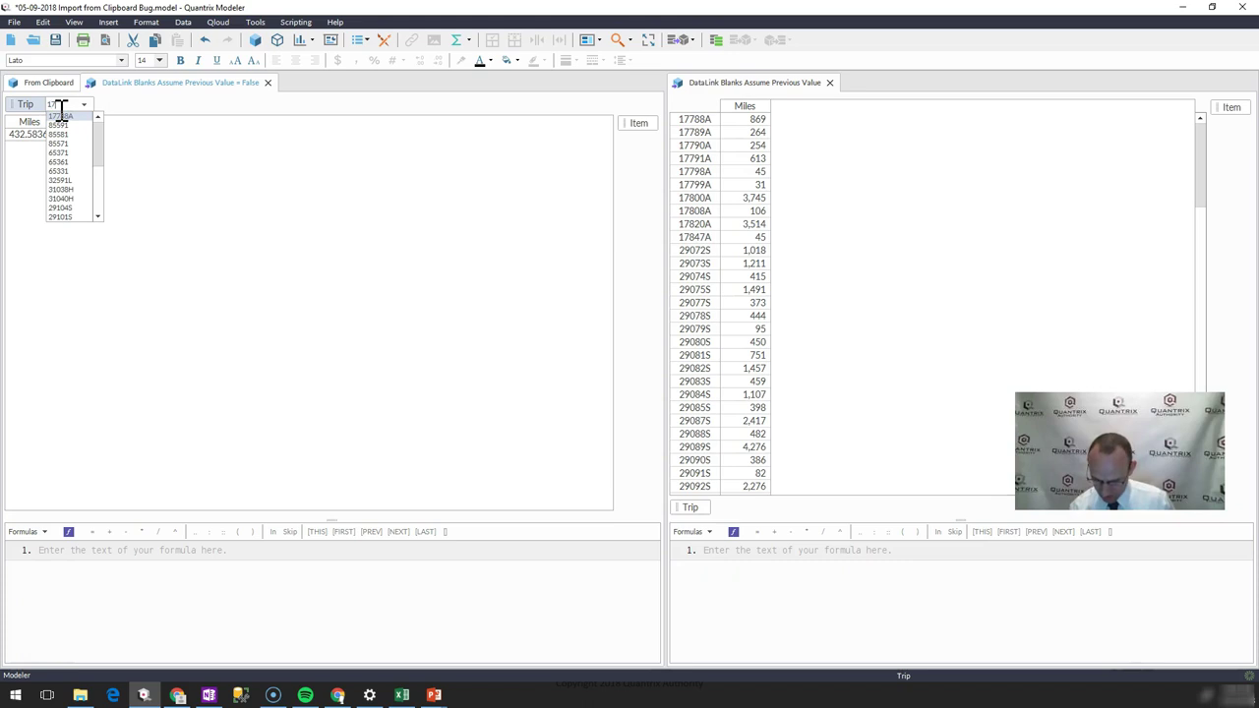
text(8)
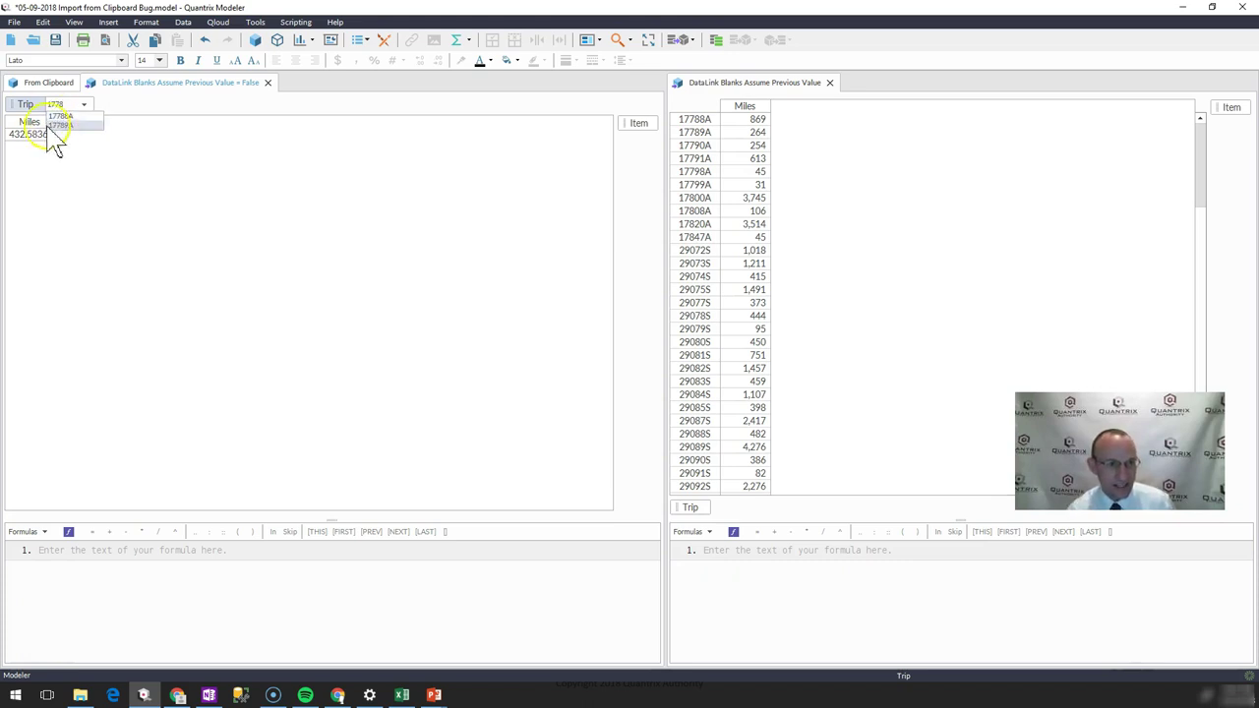
click(61, 125)
click(44, 133)
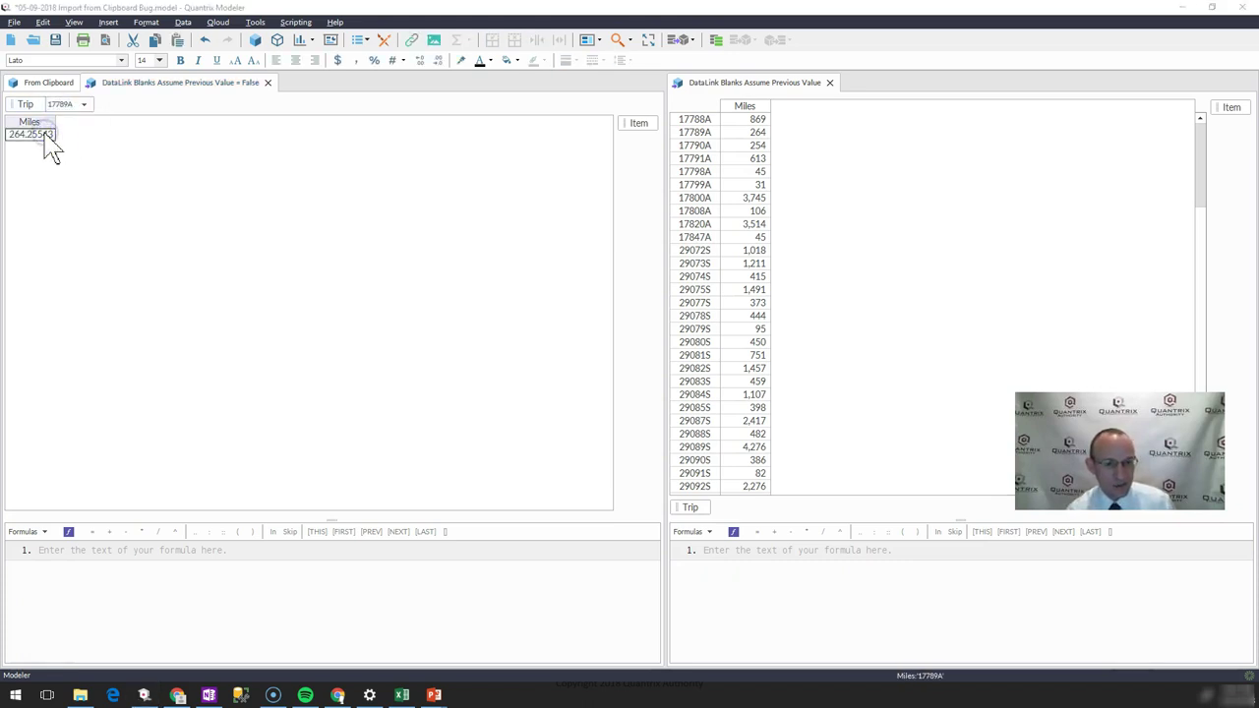
Switch to Excel and examine the blank Trip cells under 17791A and that trip's Miles from G13 down
key(alt+Tab)
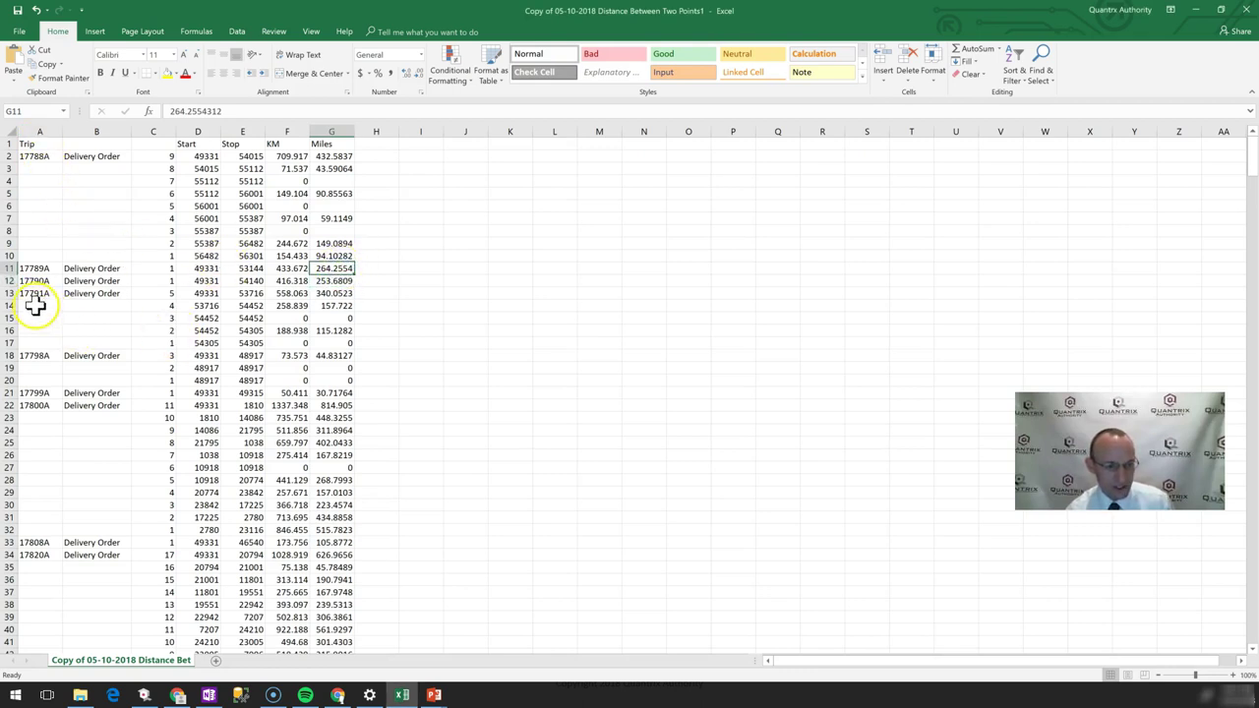
click(37, 306)
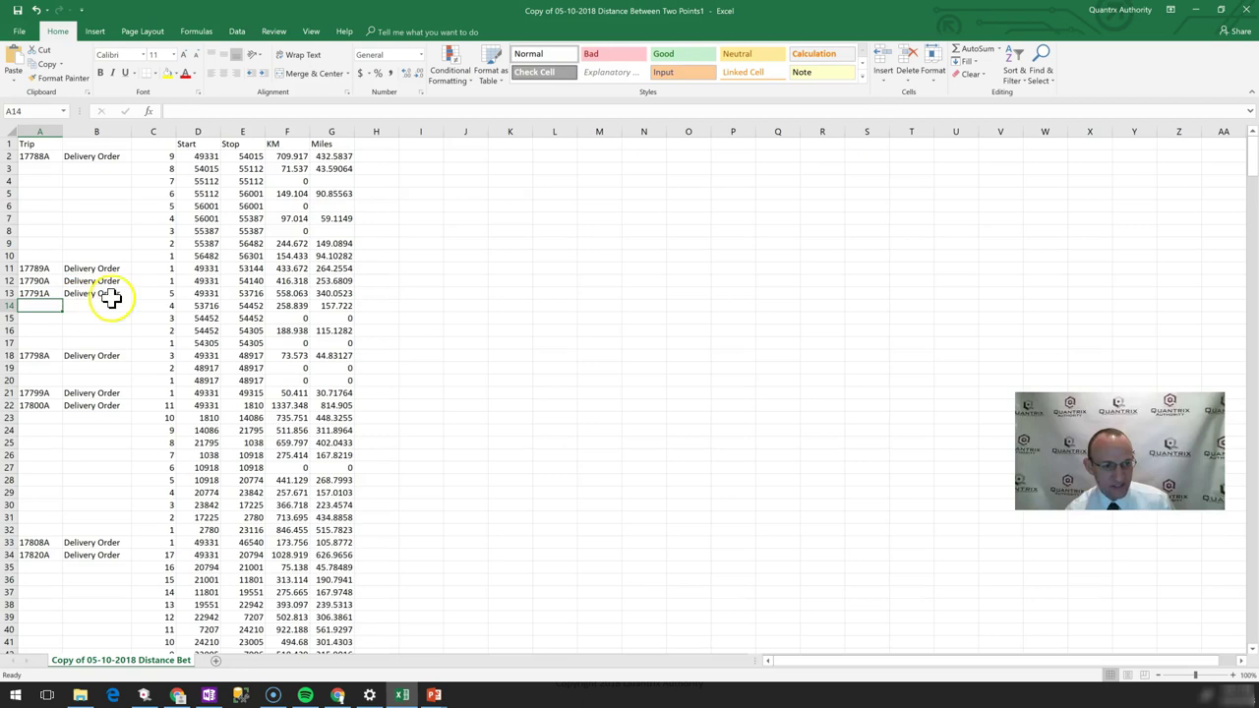
drag(331, 293, 331, 348)
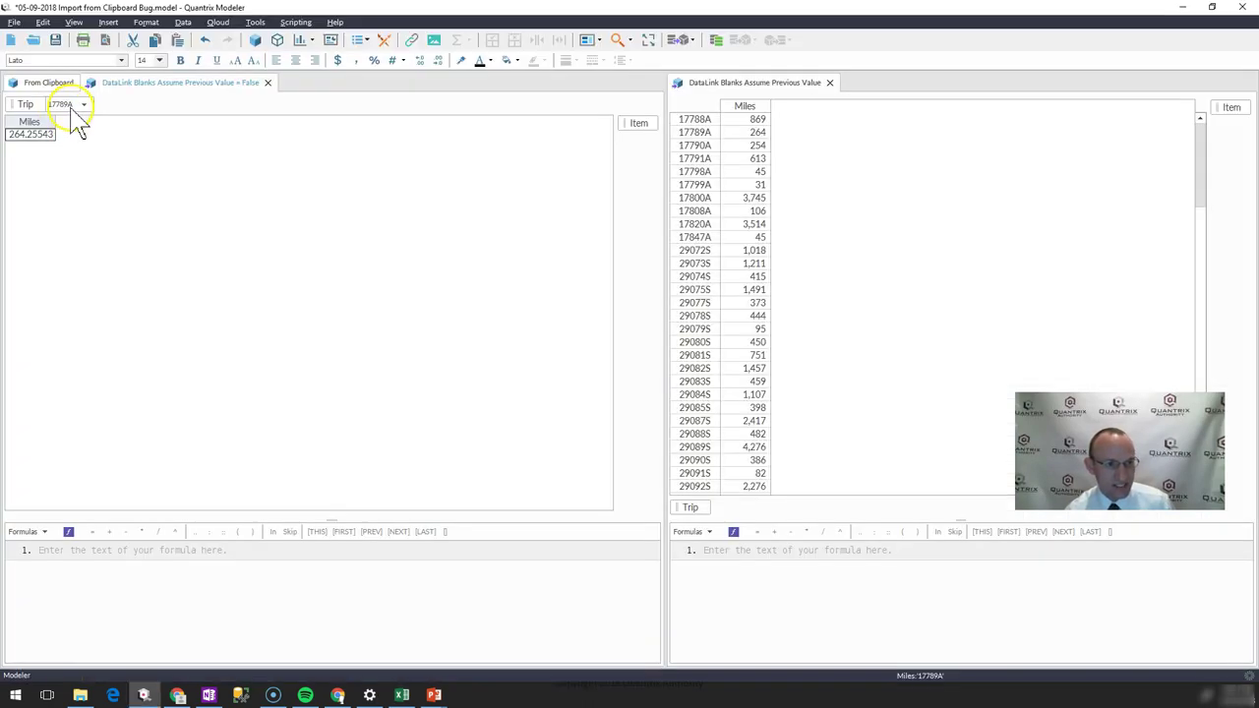
Back in Quantrix, filter Trip to 17791A and compare its Miles with cell G13 in Excel
click(69, 105)
text(17791)
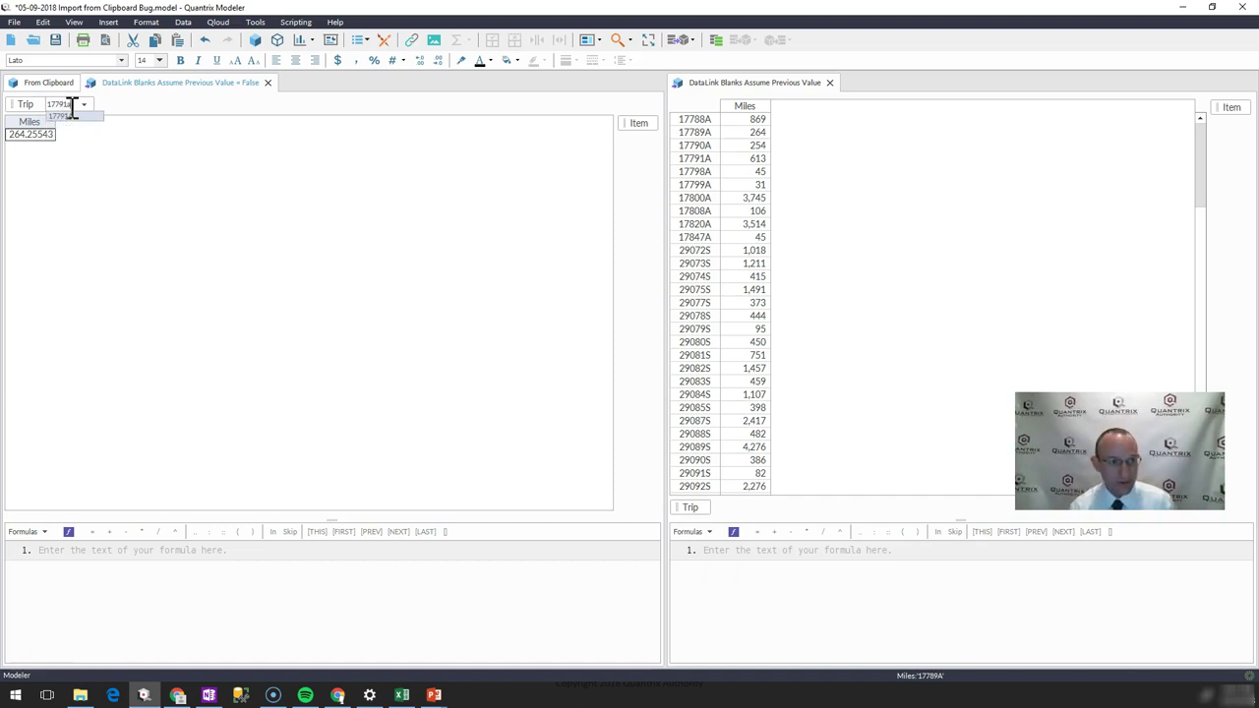
key(Return)
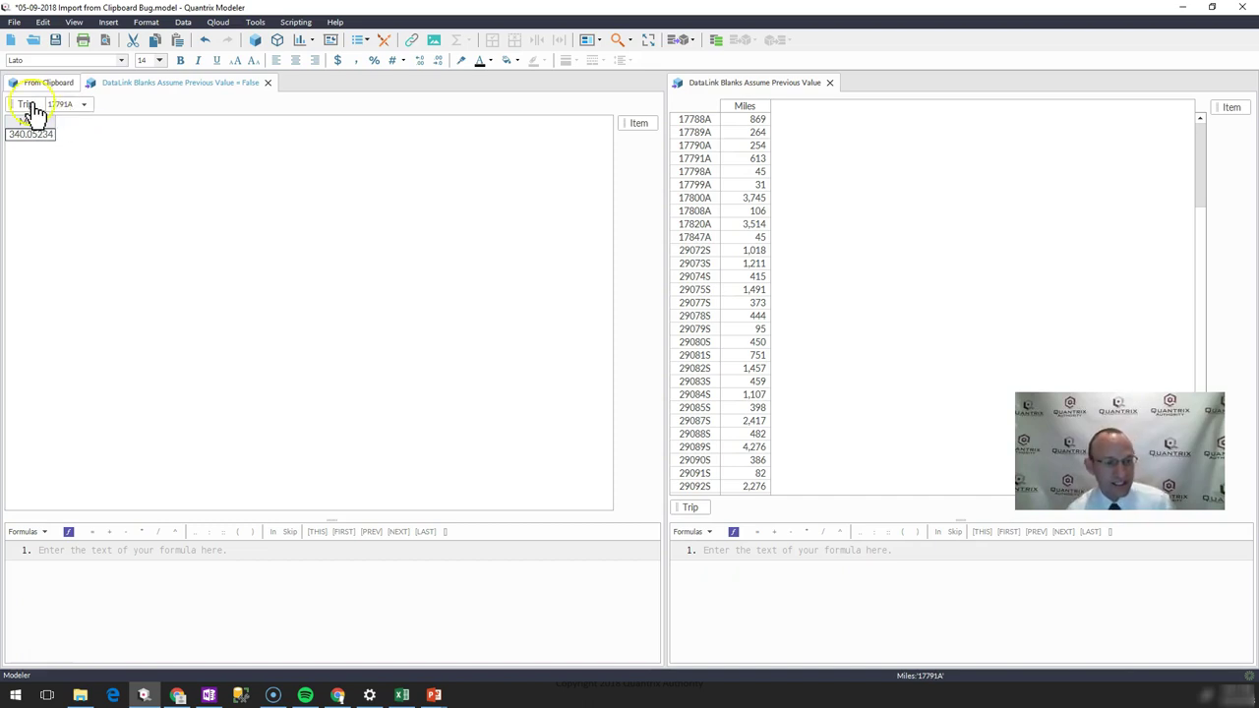
key(alt+Tab)
click(330, 294)
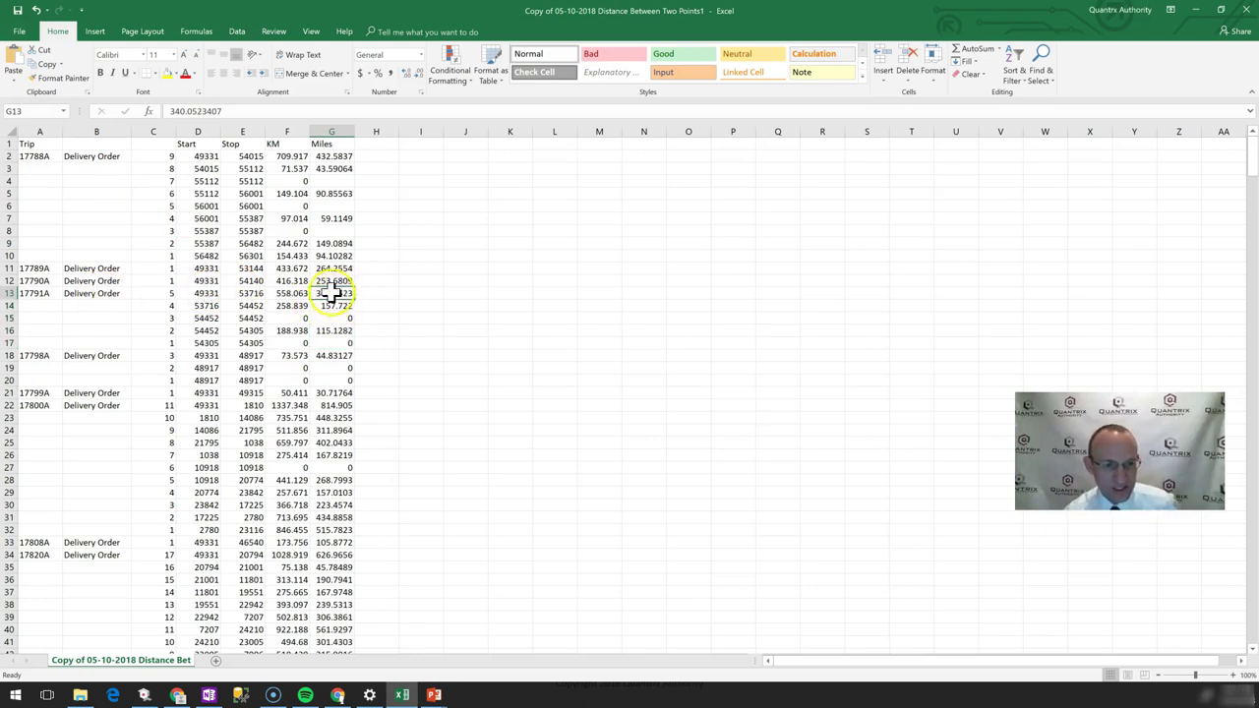
In Excel, examine the blank Trip cells A3:A10 under 17788A and the Miles in G2:G10 that belong to it
click(37, 157)
drag(40, 169, 40, 256)
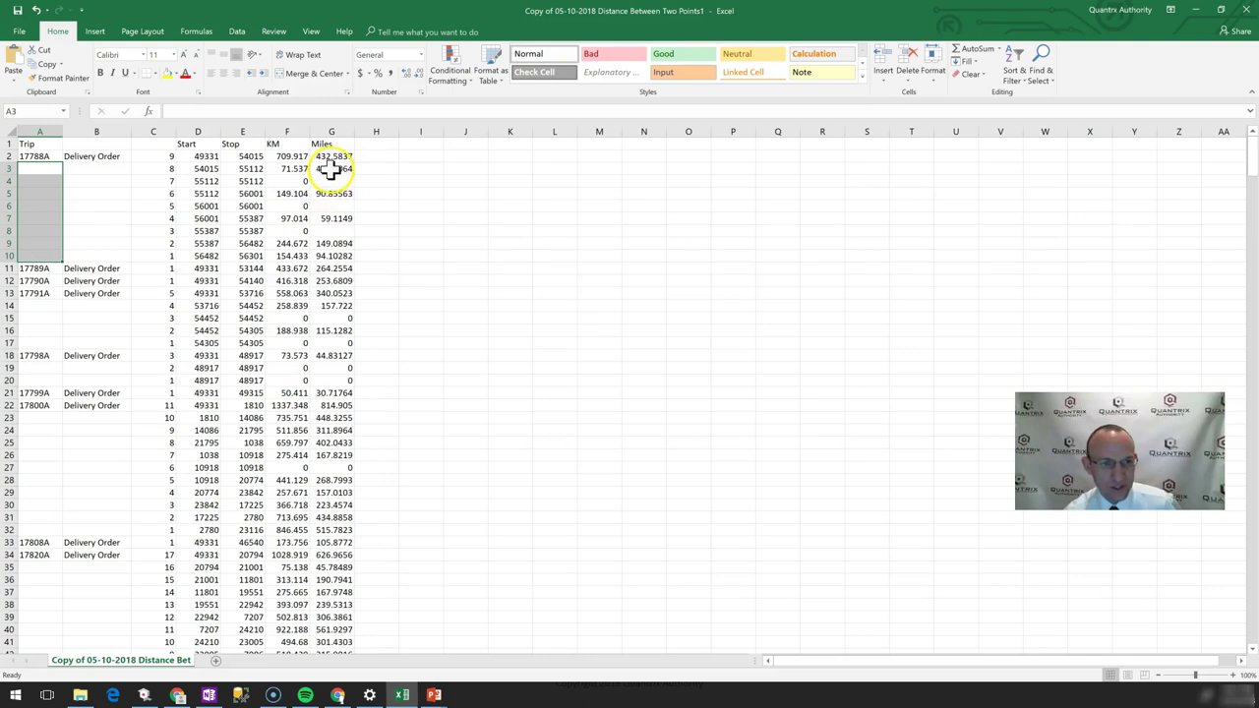
click(35, 157)
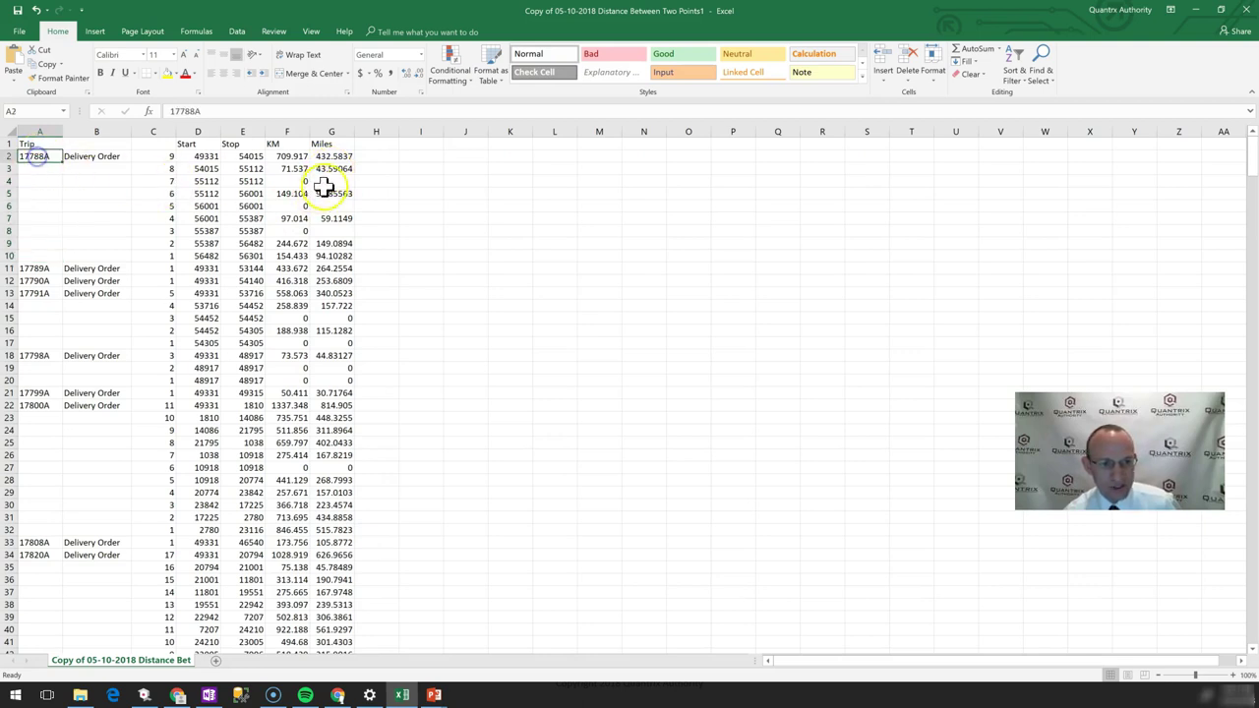
drag(332, 168, 327, 256)
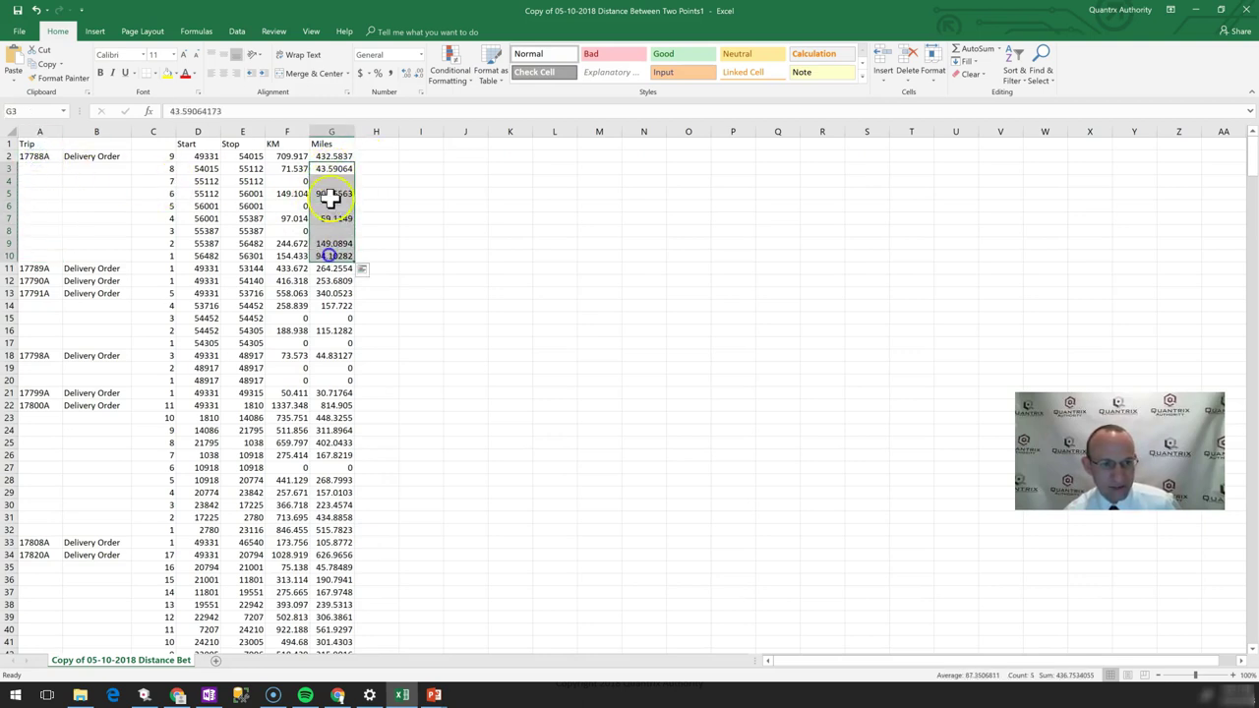
click(332, 156)
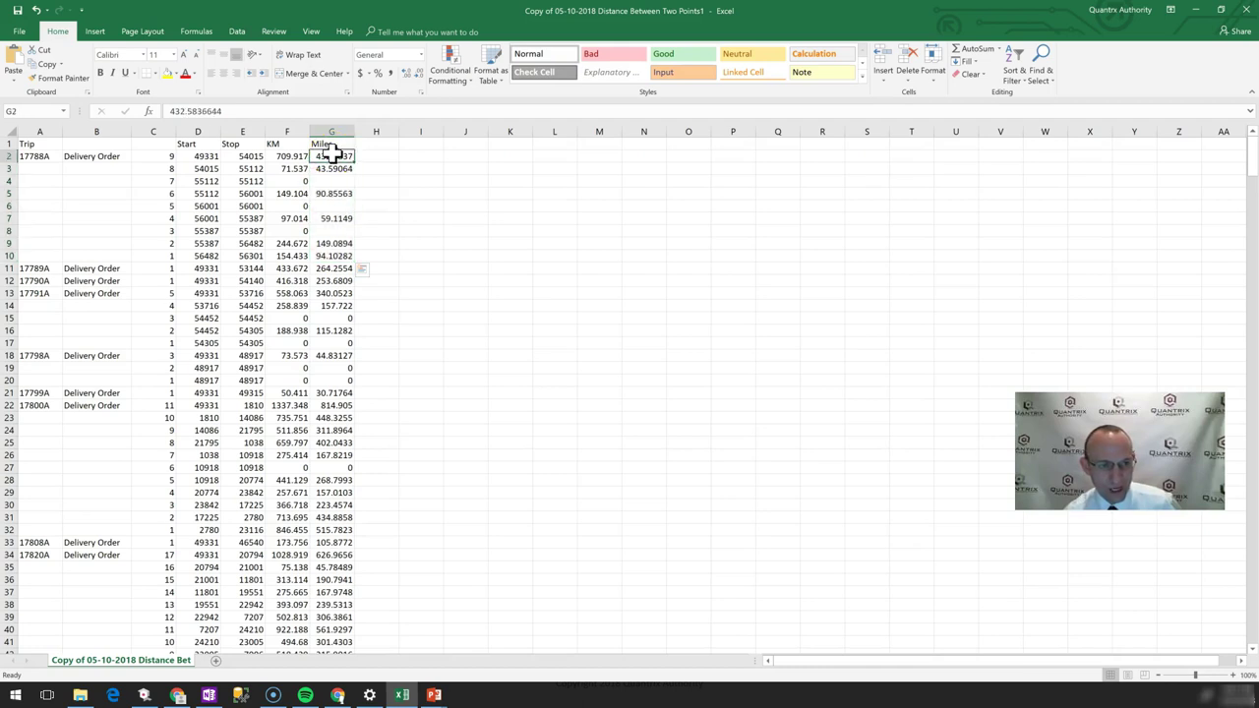
drag(332, 152, 331, 256)
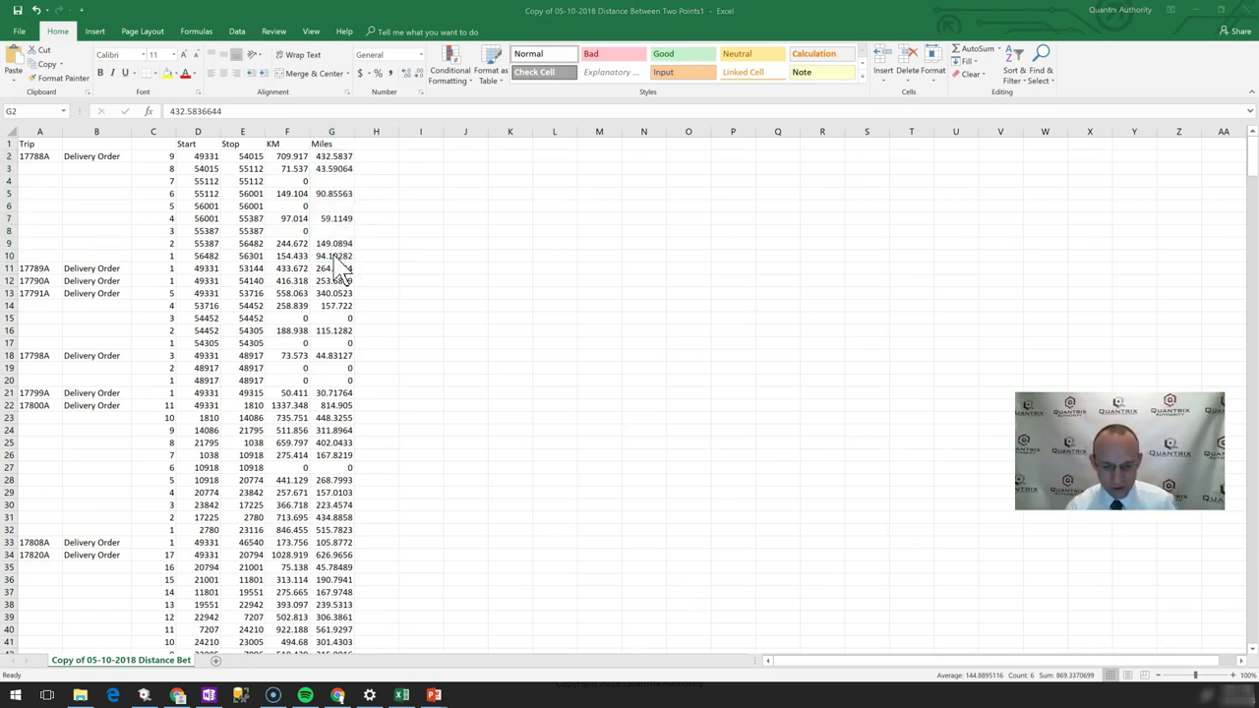
Back in Quantrix, widen the pane holding the "DataLink Blanks Assume Previous Value" matrix
key(alt+Tab)
click(695, 185)
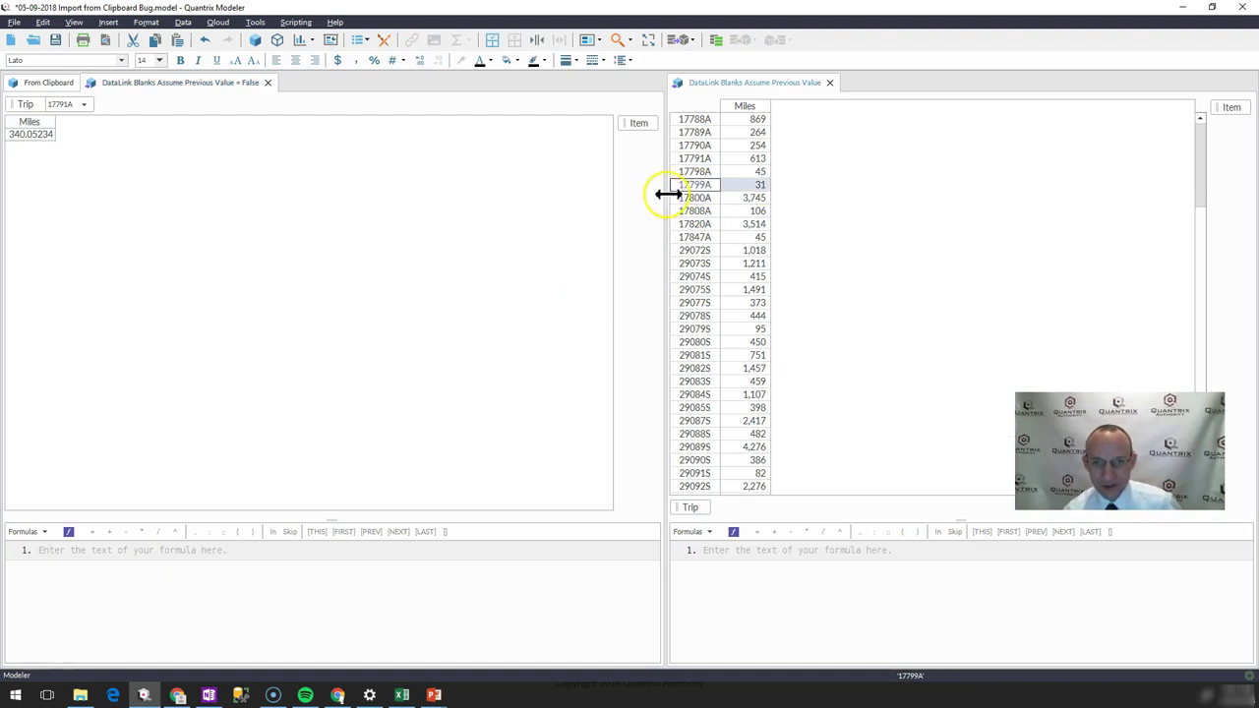
drag(667, 194, 516, 197)
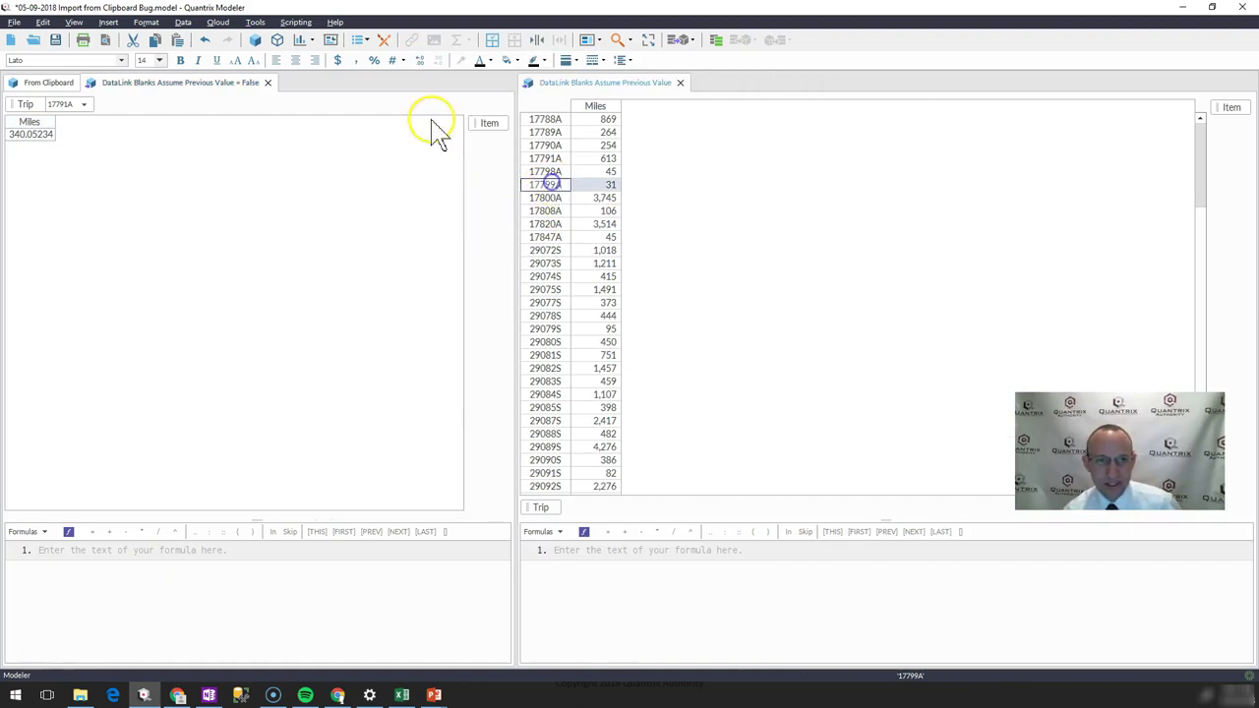
Edit the DataLink of the "DataLink Blanks Assume Previous Value" matrix, keep blank cells assuming the previous value, and finish the wizard
click(183, 21)
mouse_move(291, 44)
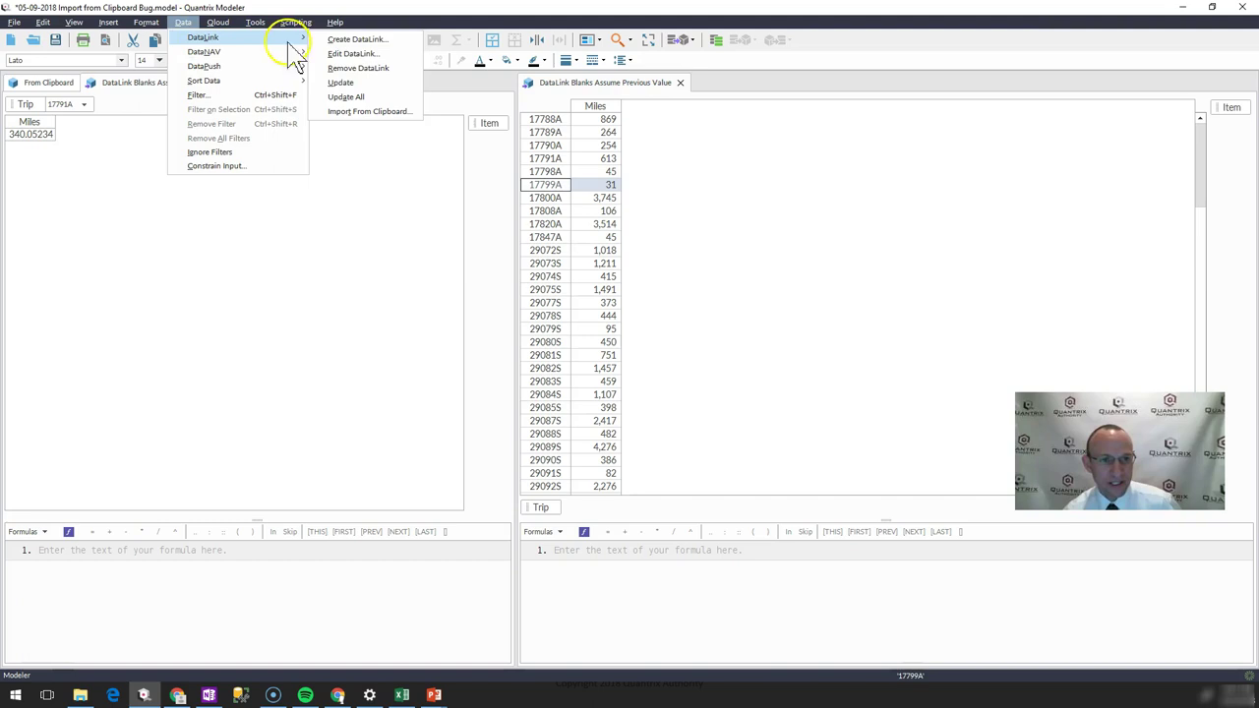
click(344, 54)
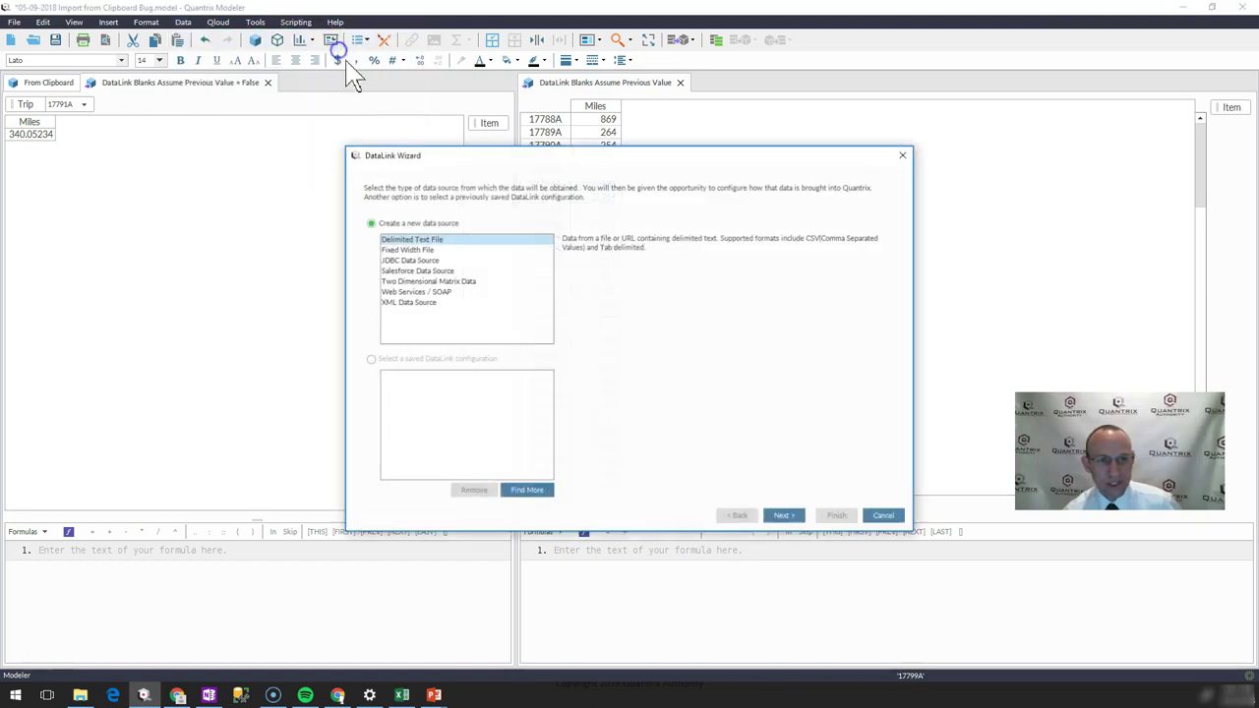
click(785, 517)
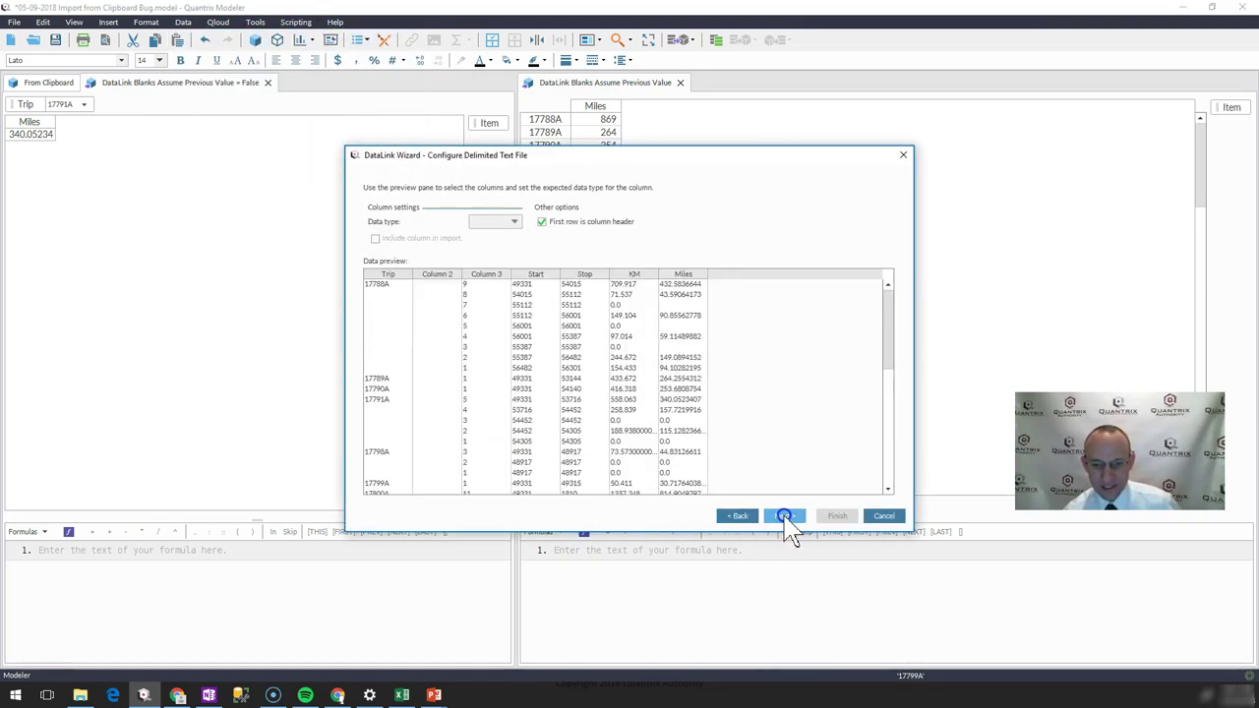
click(785, 517)
click(785, 517)
click(785, 517)
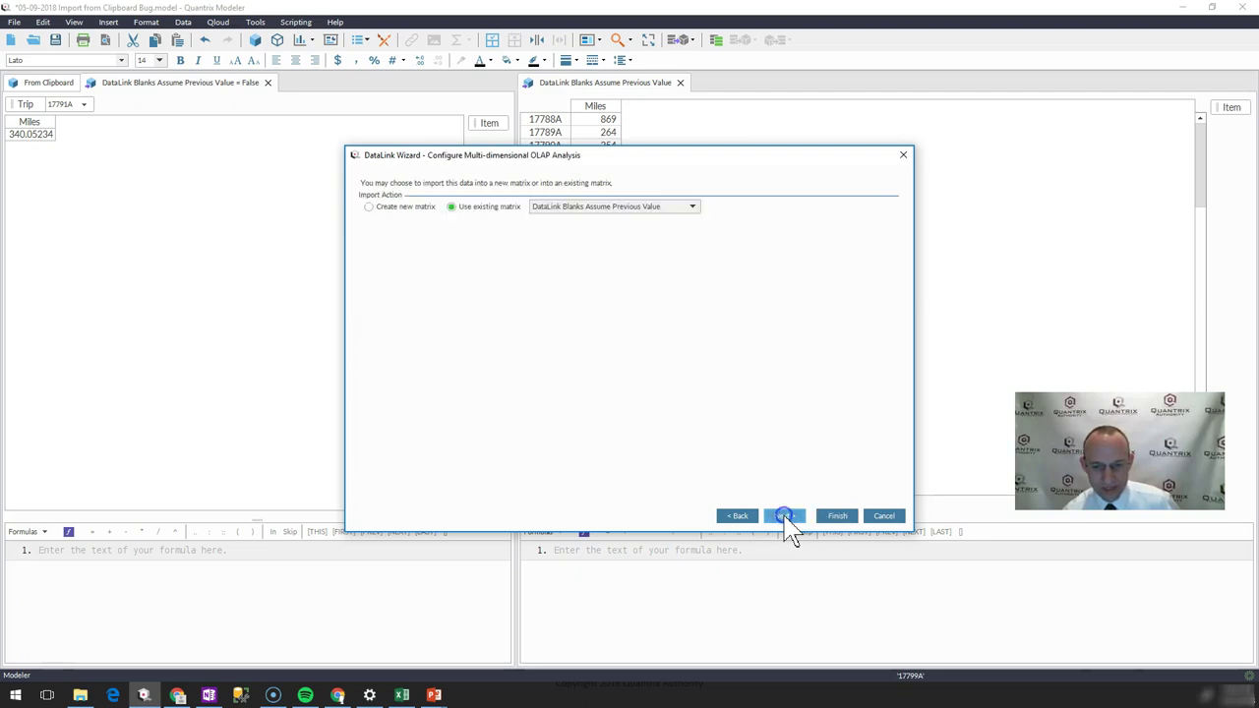
click(785, 517)
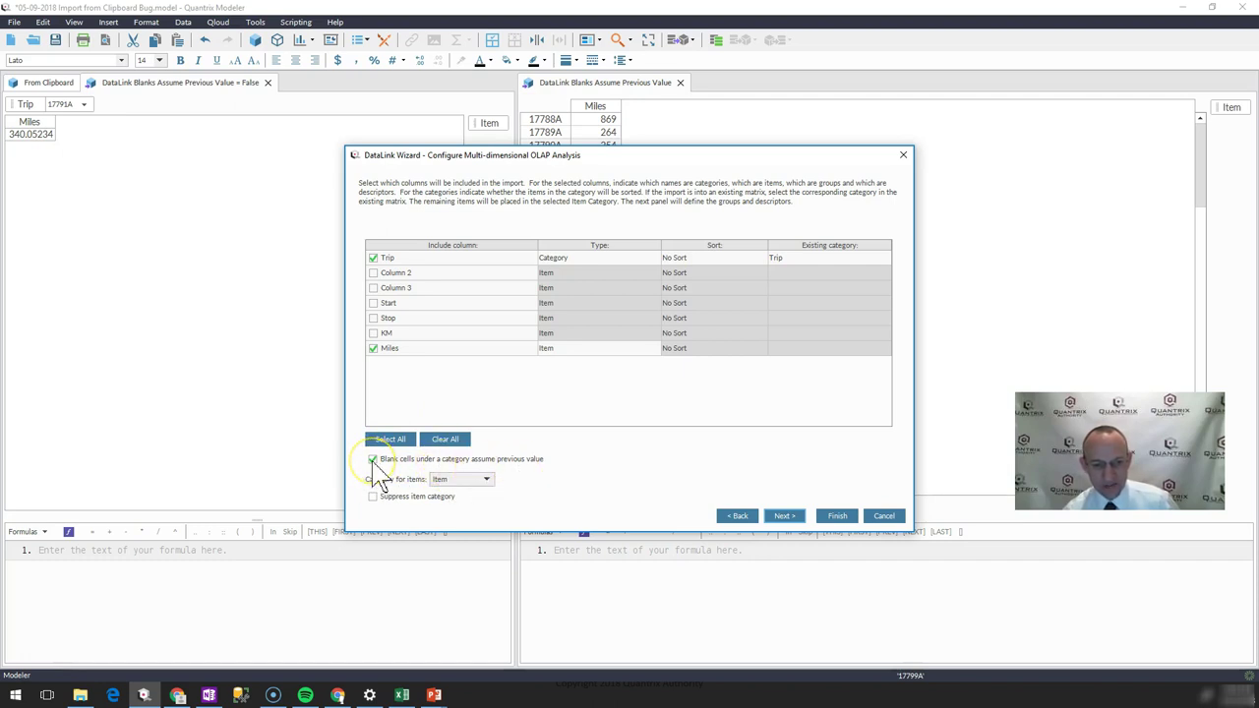
click(784, 515)
click(784, 515)
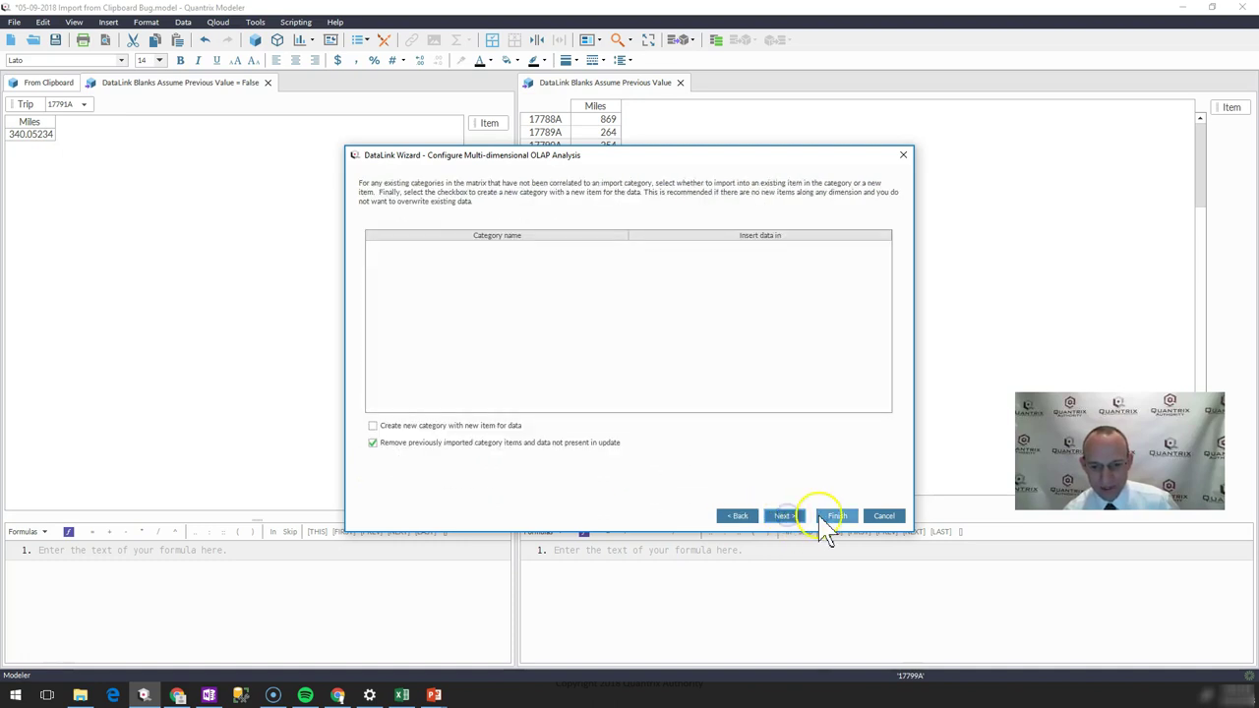
click(835, 517)
Compare trip 17788A's Miles in the matrix with Excel's G2:G10, reviewing the blank Trip cells A3:A10 beneath that trip number
click(557, 121)
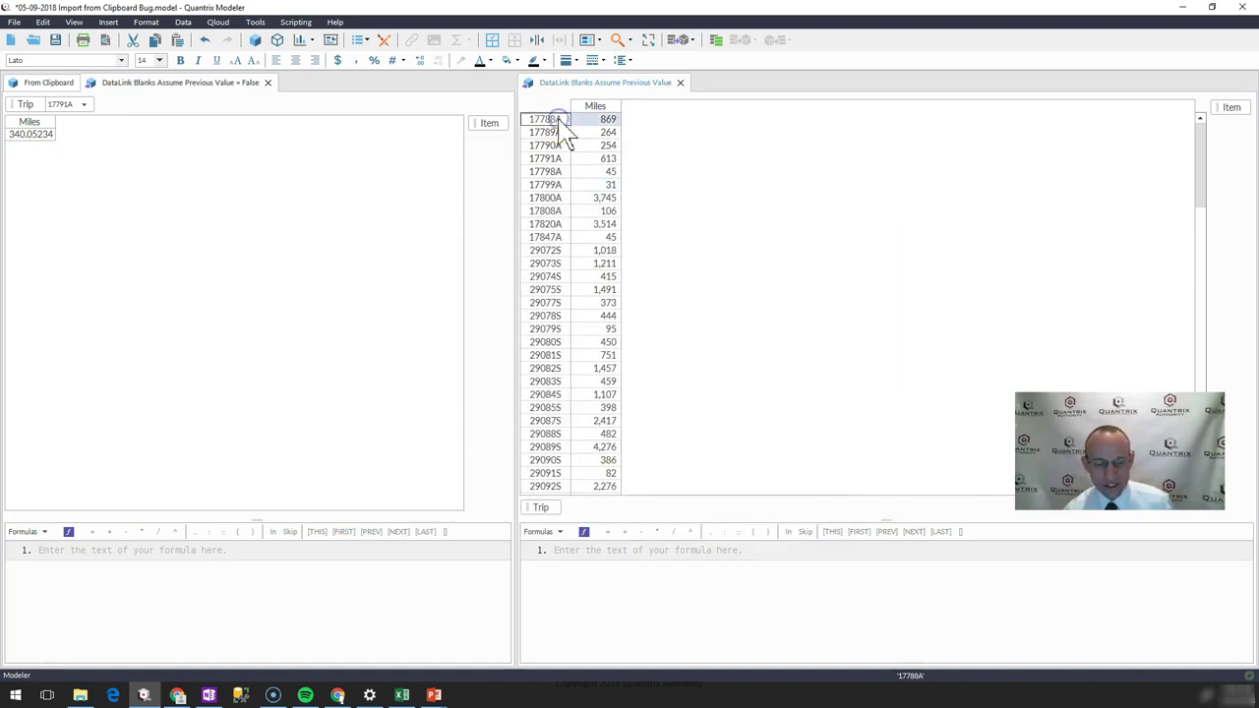
key(alt+Tab)
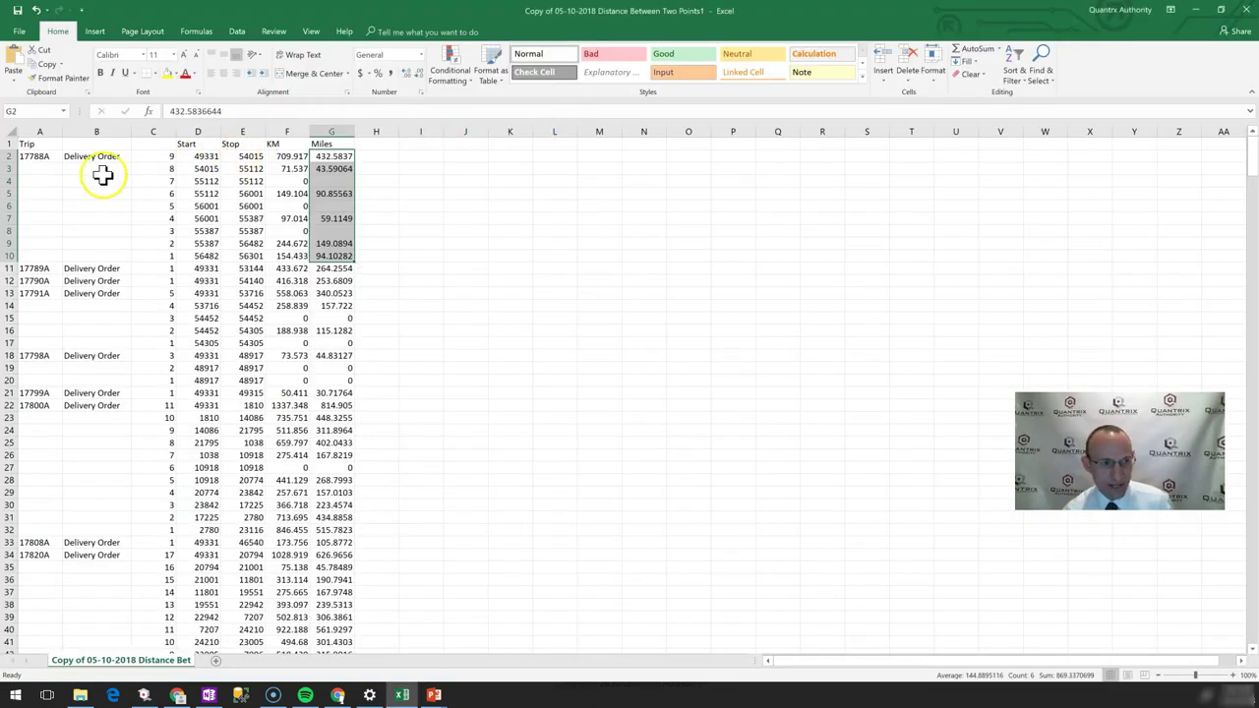
drag(43, 158, 30, 260)
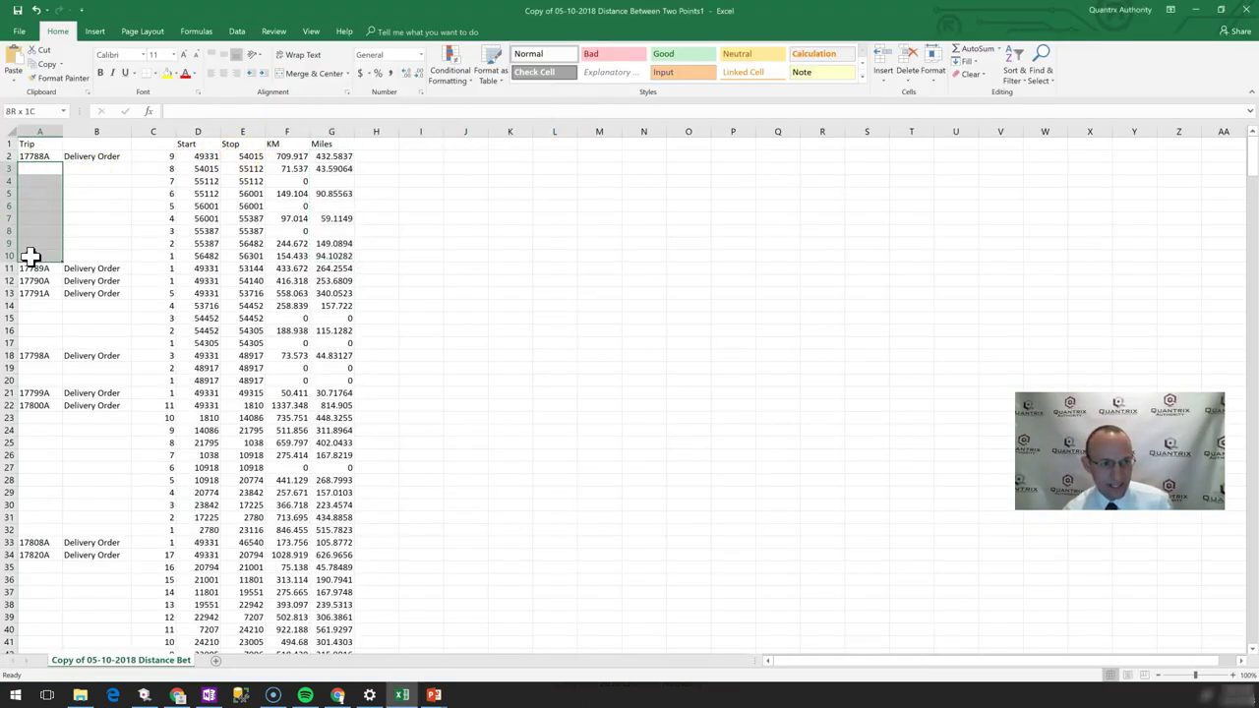
click(41, 159)
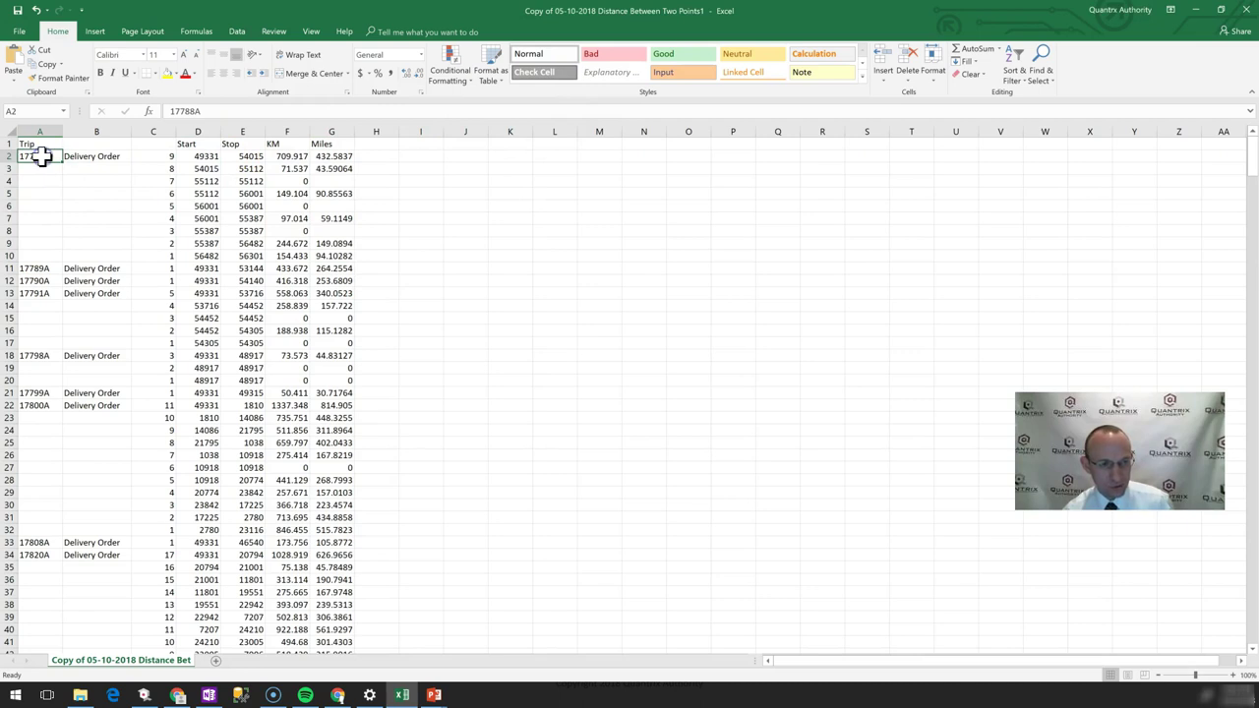
drag(42, 164, 36, 246)
key(ctrl+z)
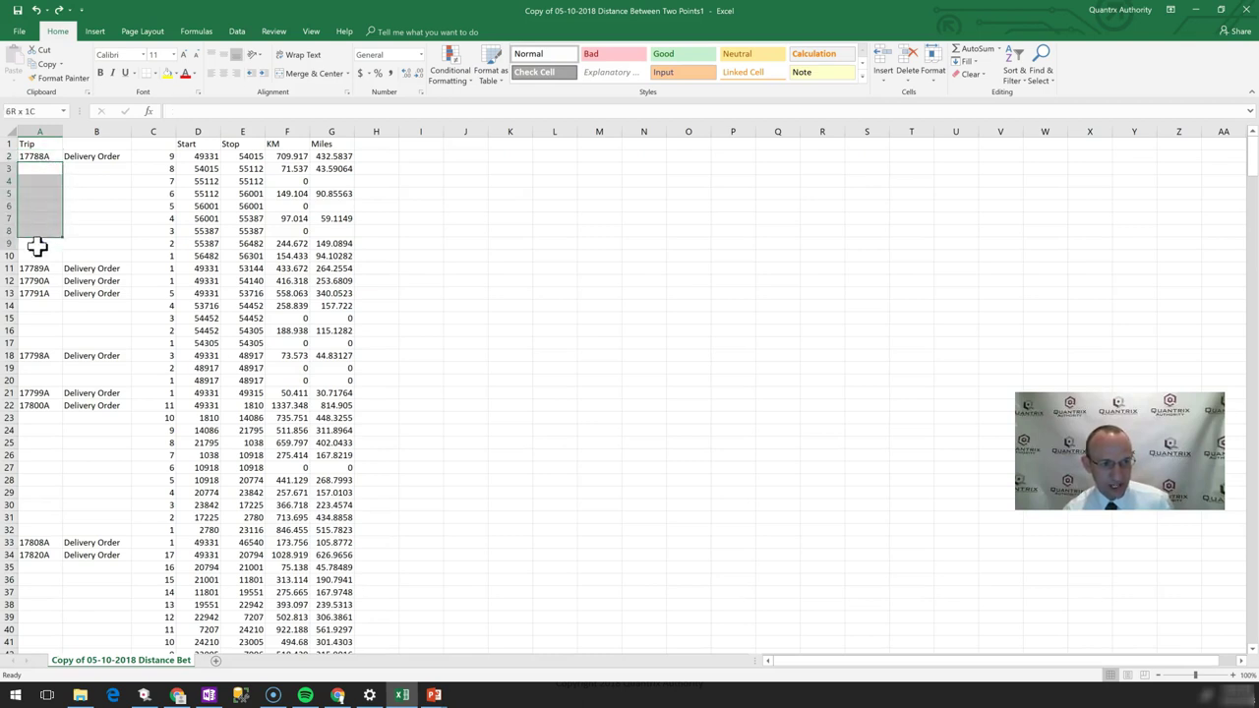
click(46, 157)
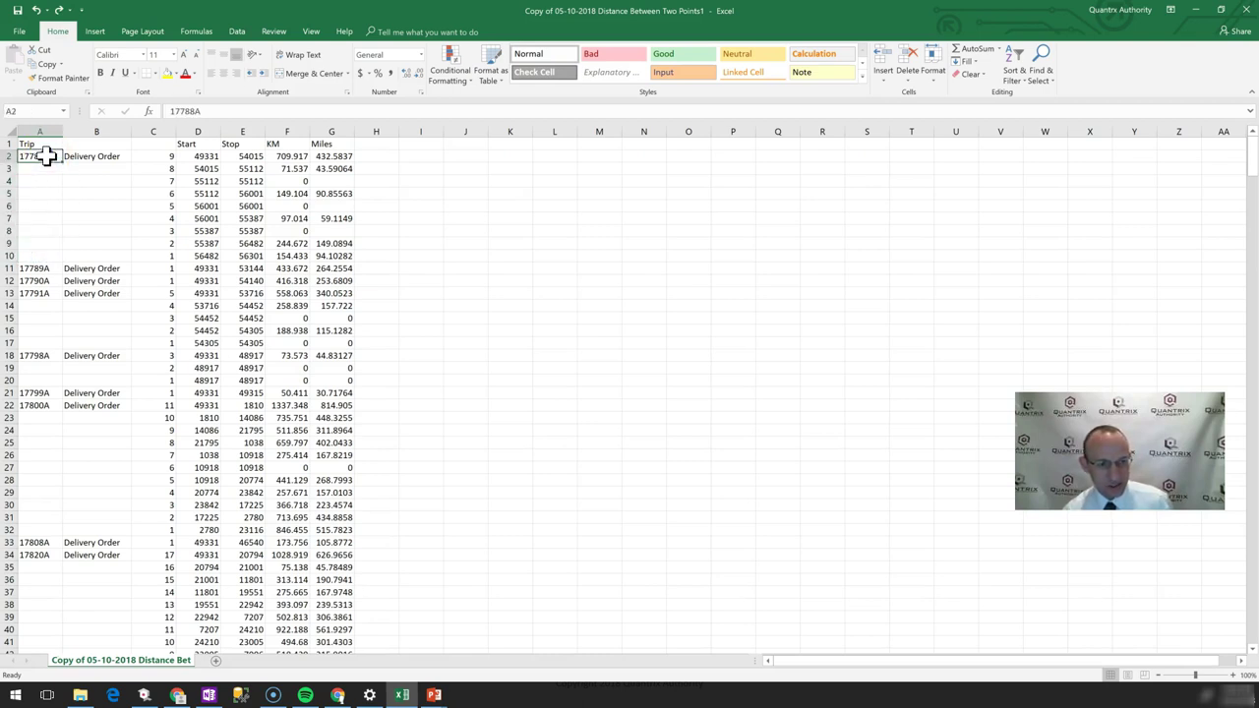
drag(332, 157, 338, 253)
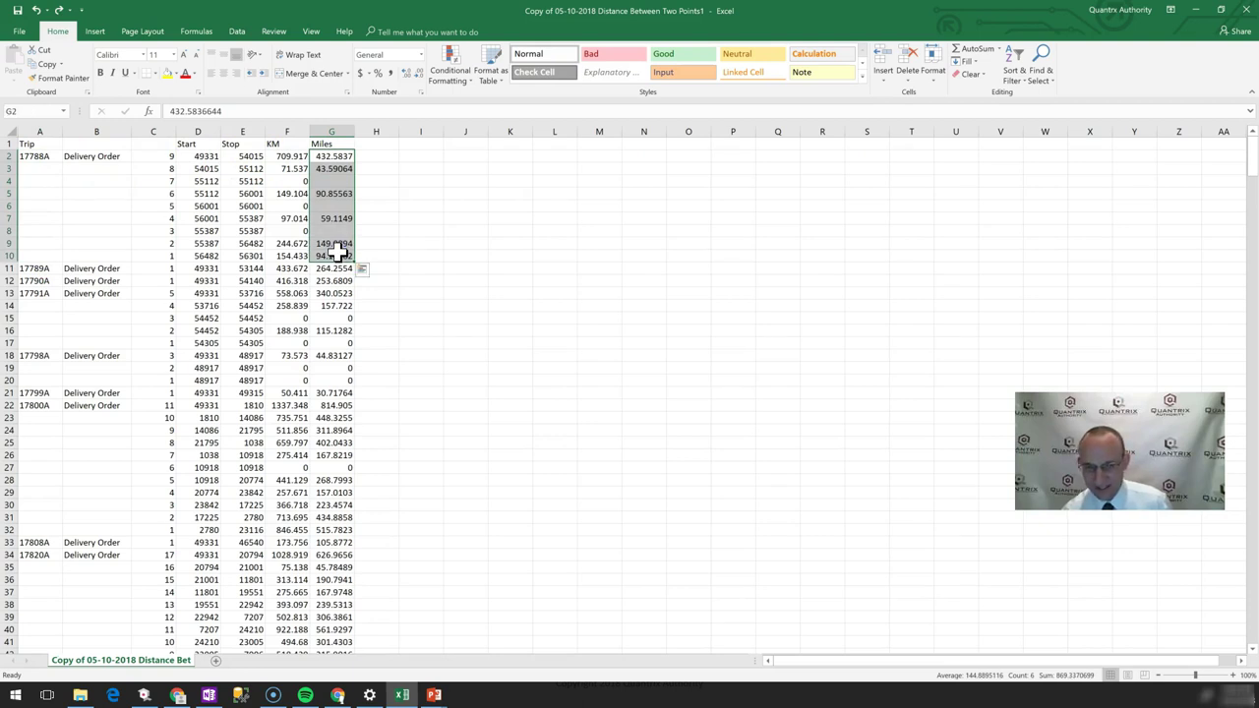
click(345, 267)
Compare trip 17789A's Miles in the Quantrix matrix with cell G11 in Excel
key(alt+Tab)
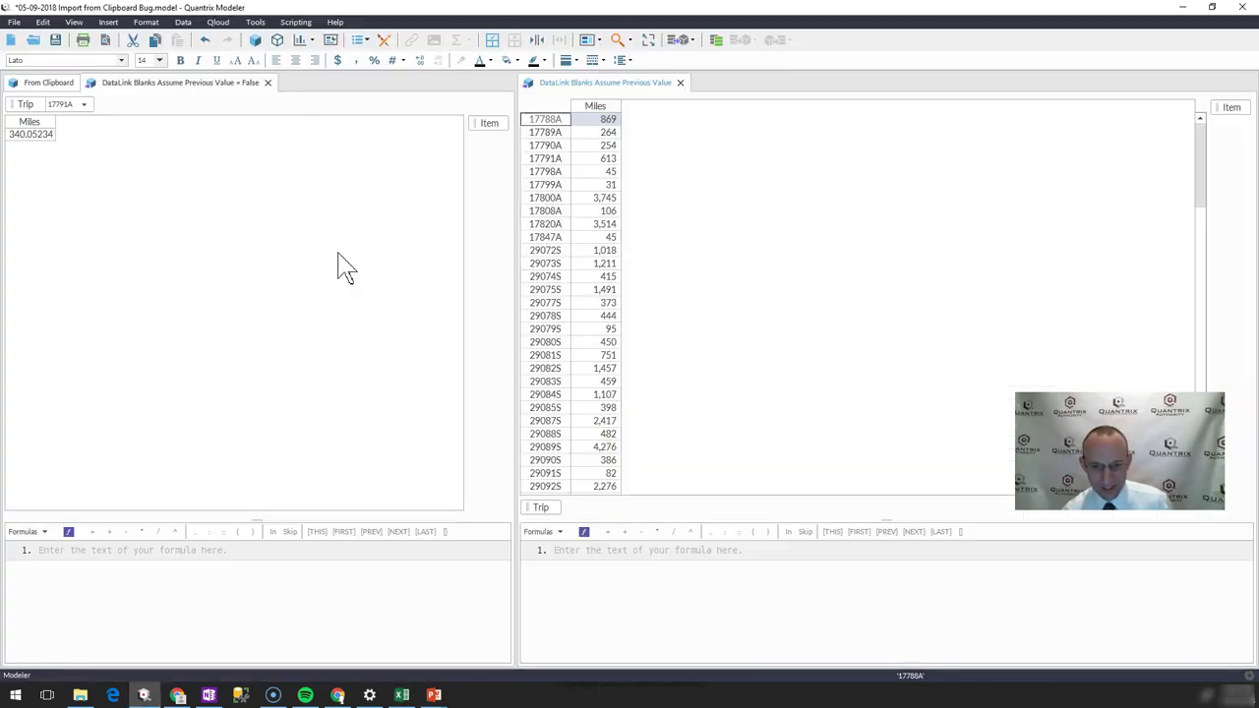
click(606, 132)
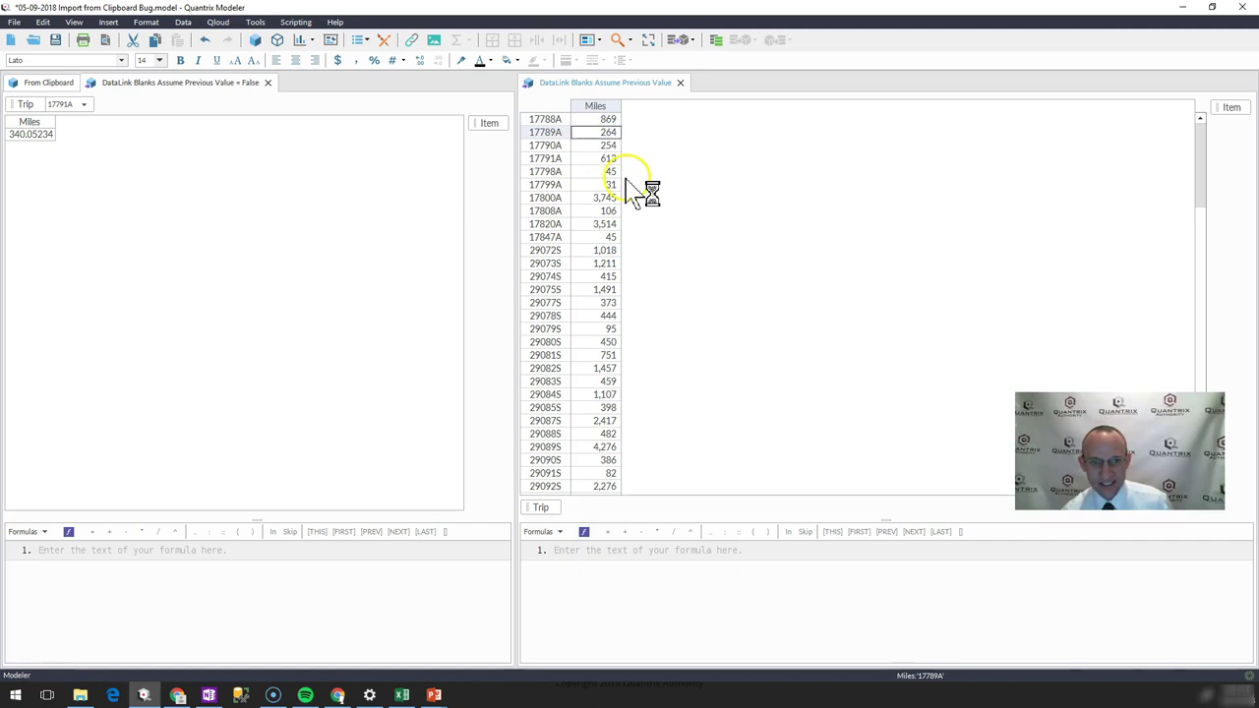
key(alt+Tab)
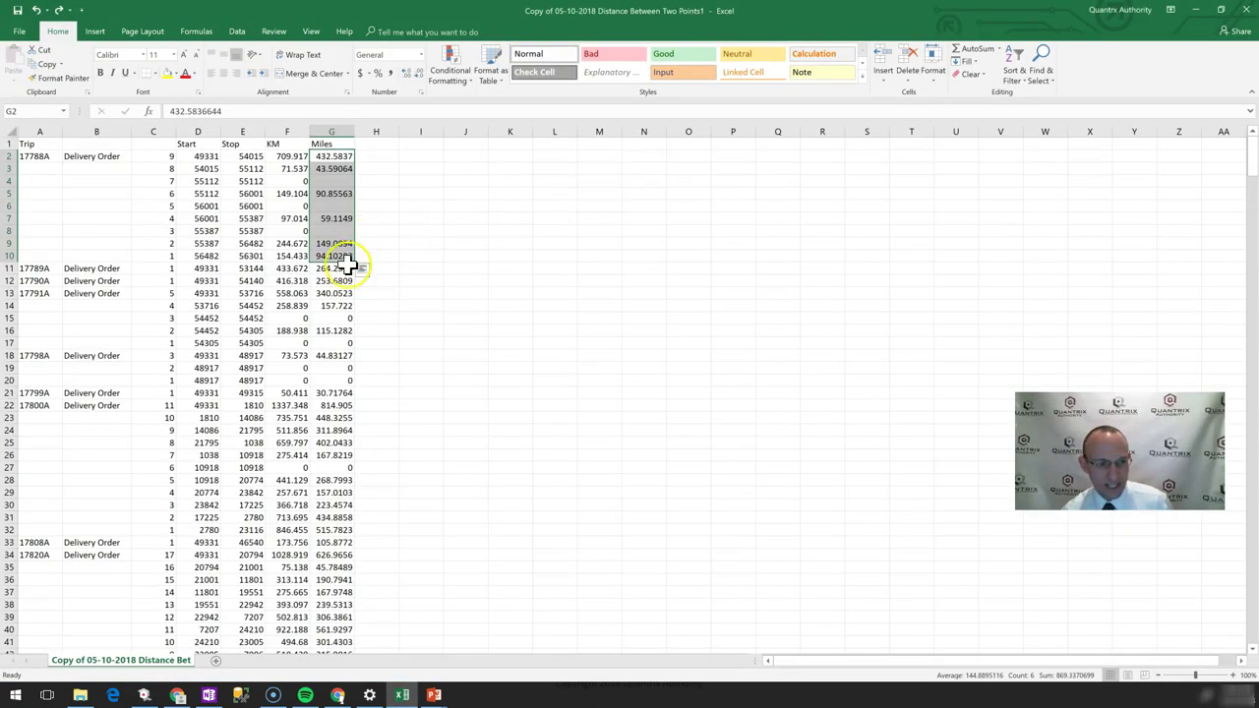
click(344, 268)
key(alt+Tab)
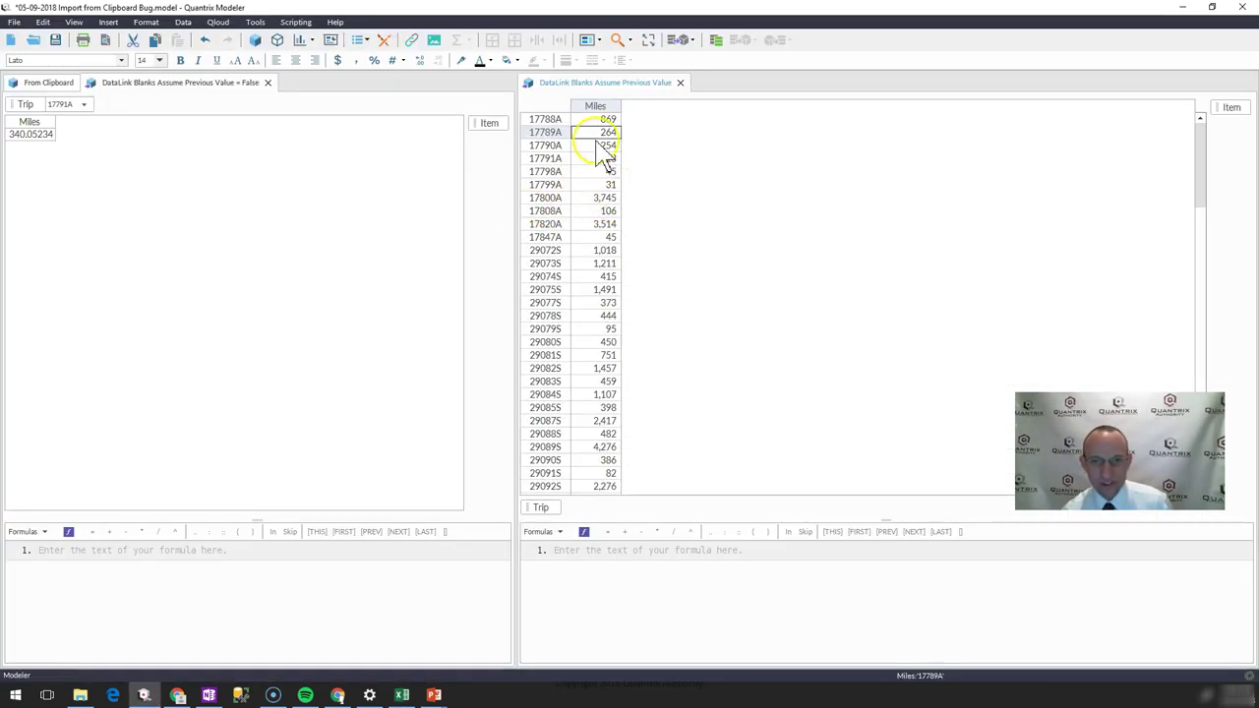
Compare the sum of Excel's Miles cells G22:G32 with trip 17800A's Miles in the Quantrix matrix
key(alt+Tab)
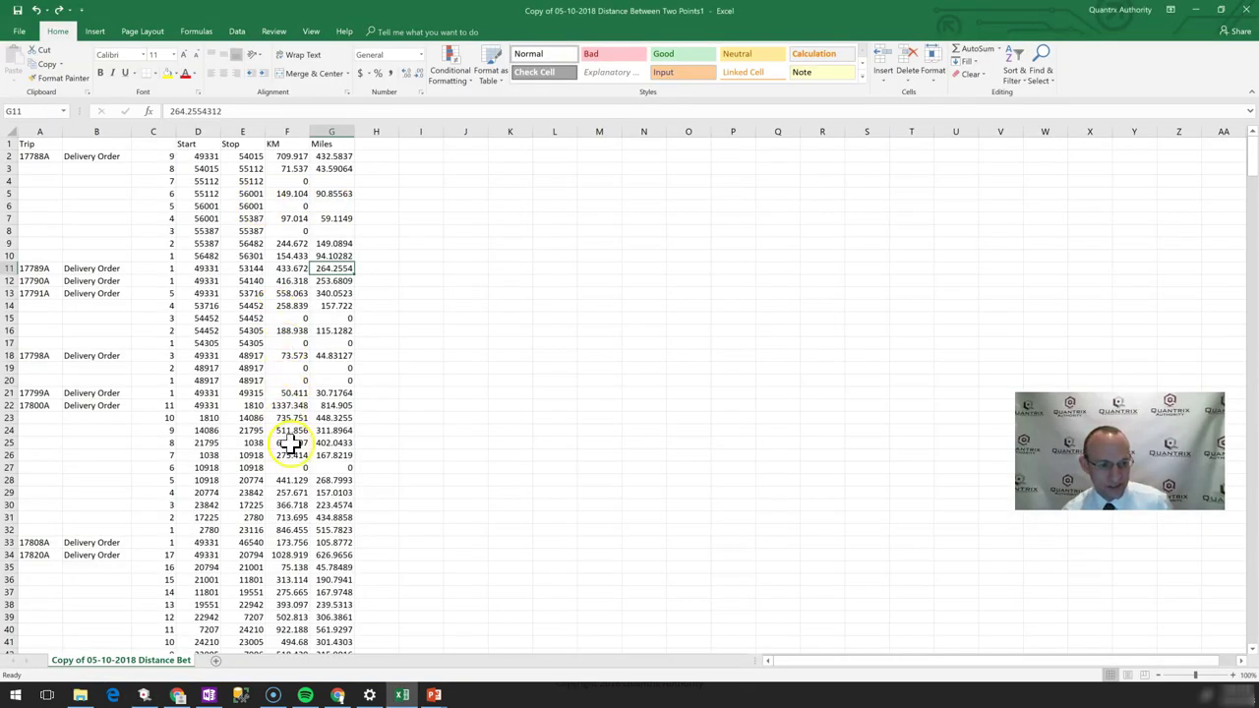
drag(333, 407, 339, 528)
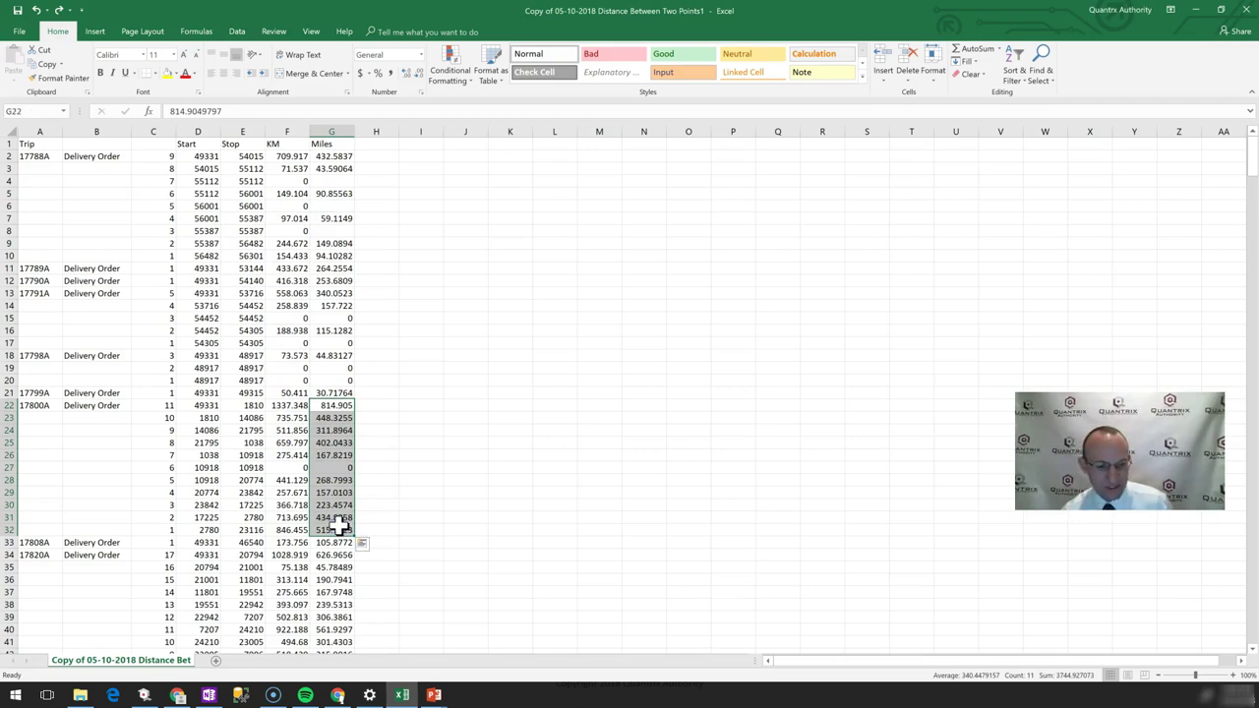
key(alt+Tab)
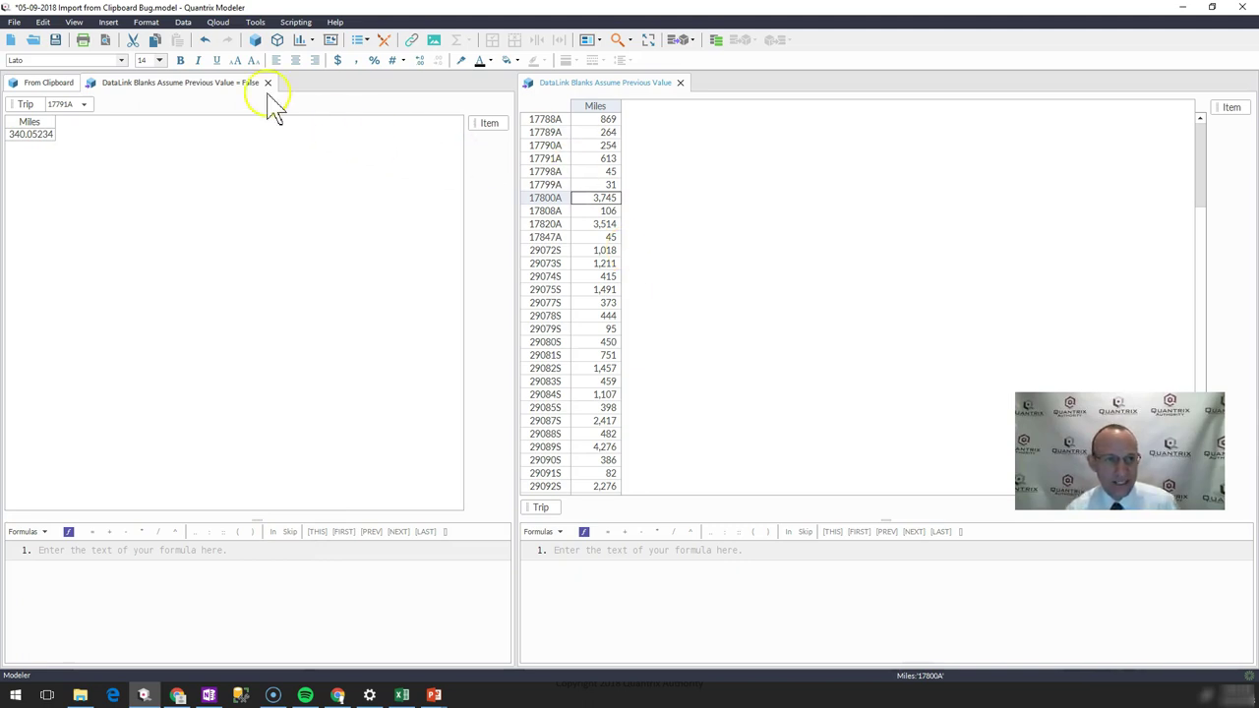
Open the existing DataLink of the "DataLink Blanks Assume Previous Value" matrix for editing and advance to its Multi-dimensional OLAP Analysis configuration
click(184, 23)
mouse_move(202, 38)
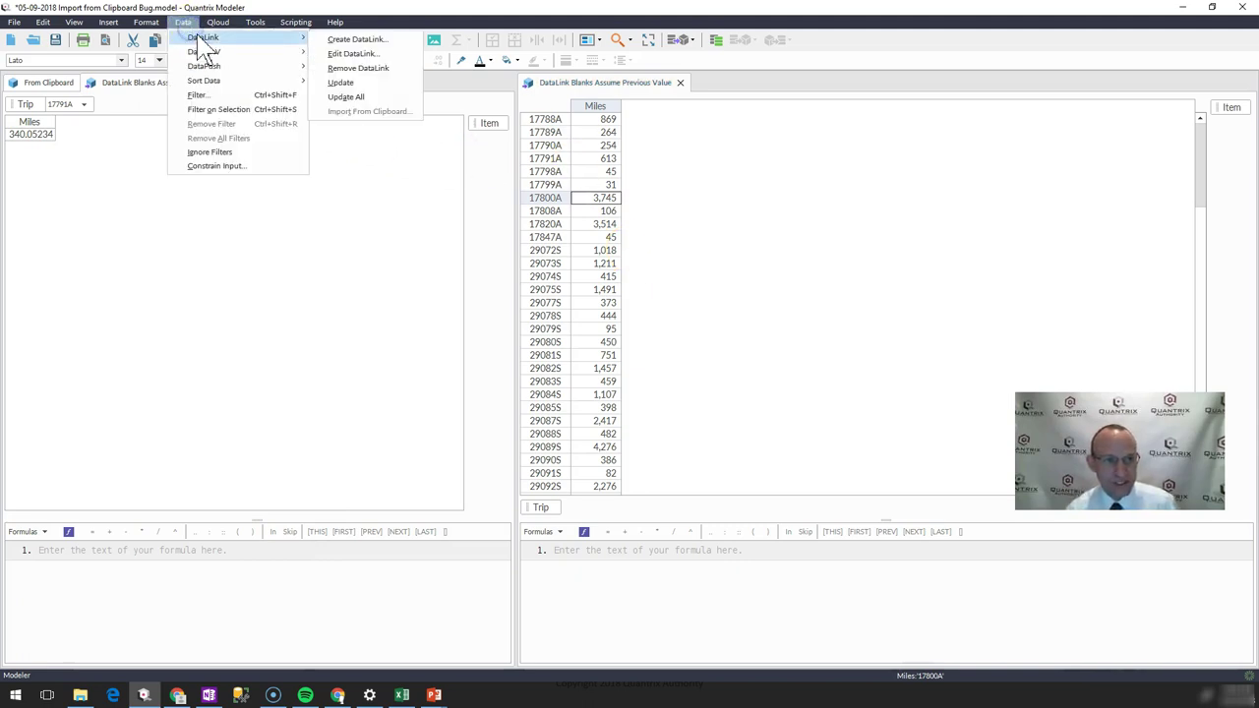
click(334, 48)
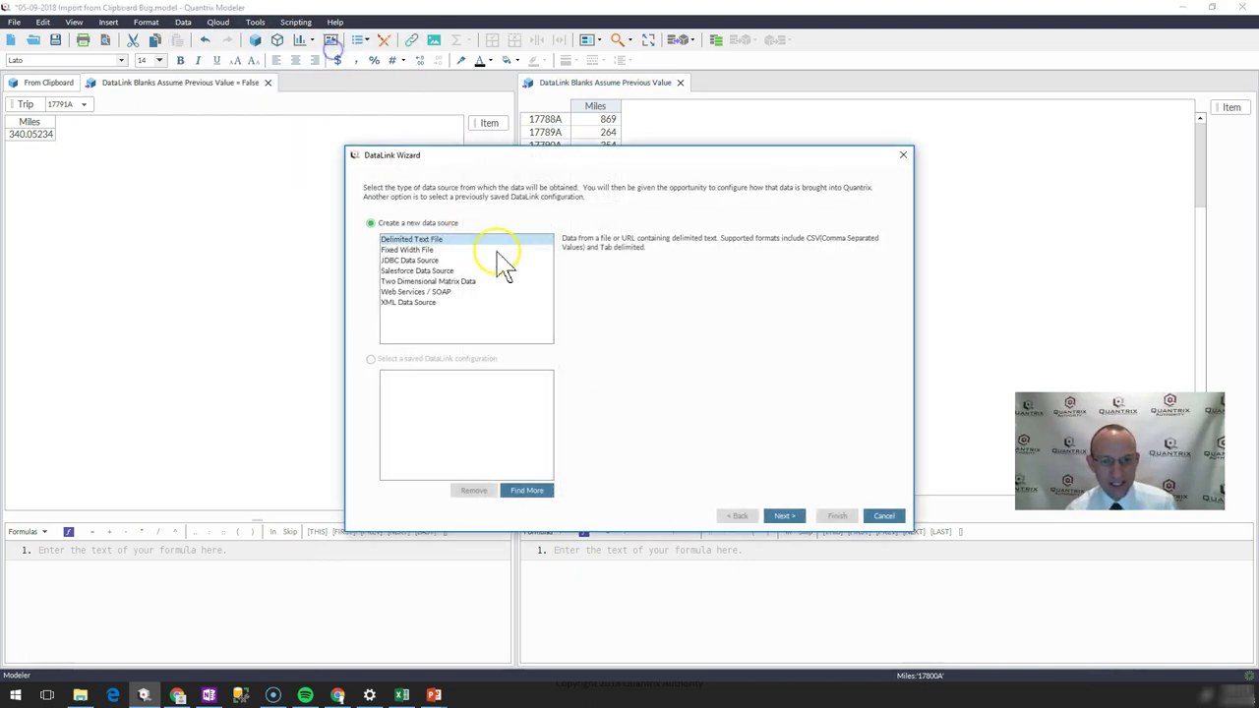
click(784, 516)
click(784, 517)
click(784, 516)
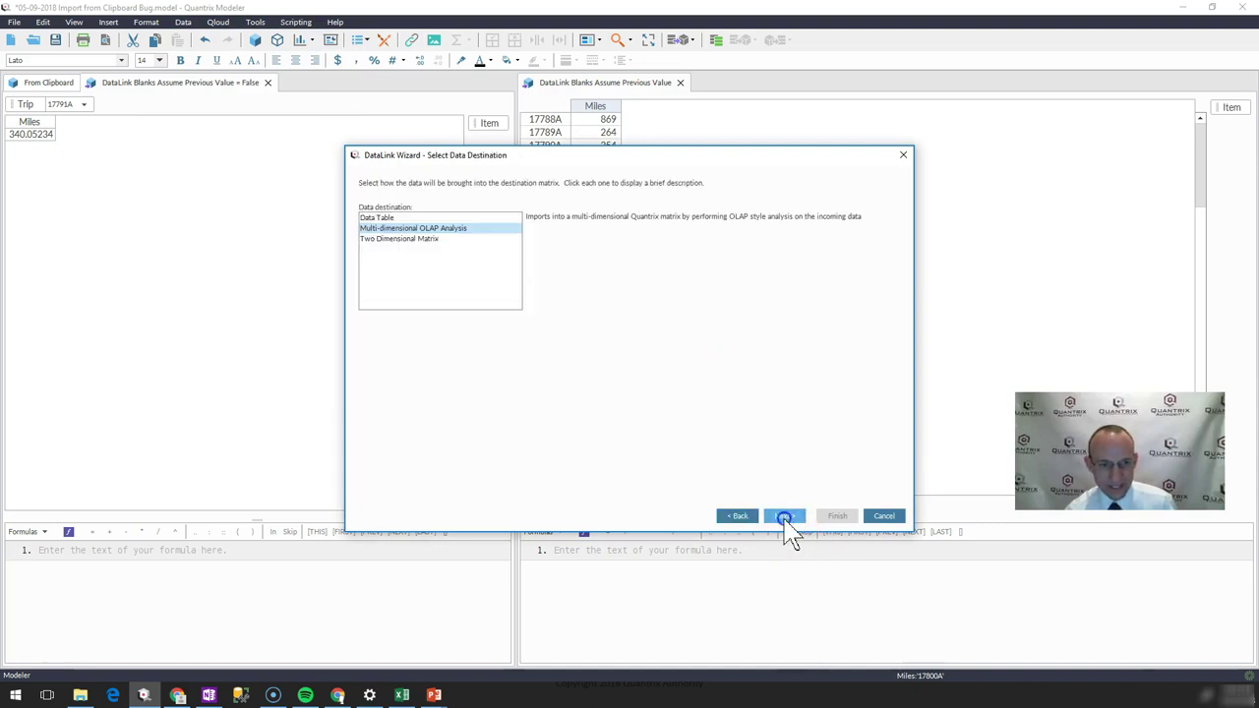
click(784, 516)
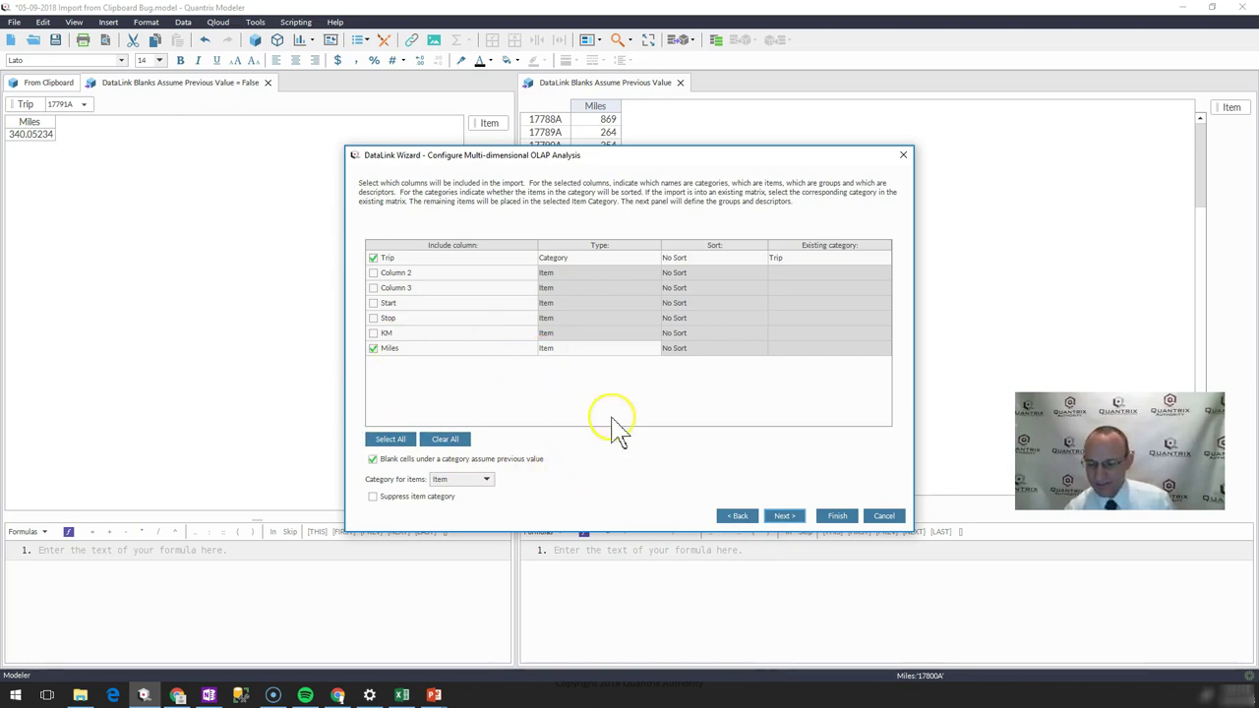
Review Excel's blank cells A3:B10 beneath trip 17788A against Quantrix's "Blank cells under a category assume previous value" option, and cancel the DataLink wizard
key(alt+Tab)
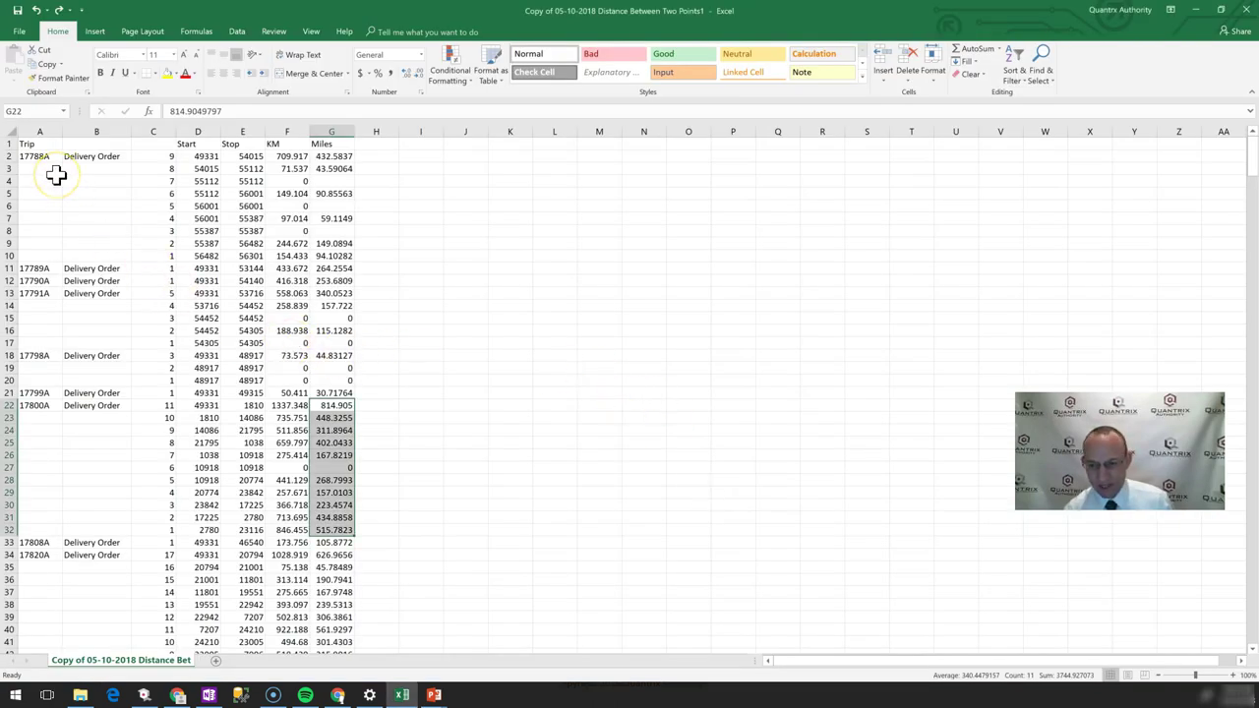
drag(45, 171, 83, 251)
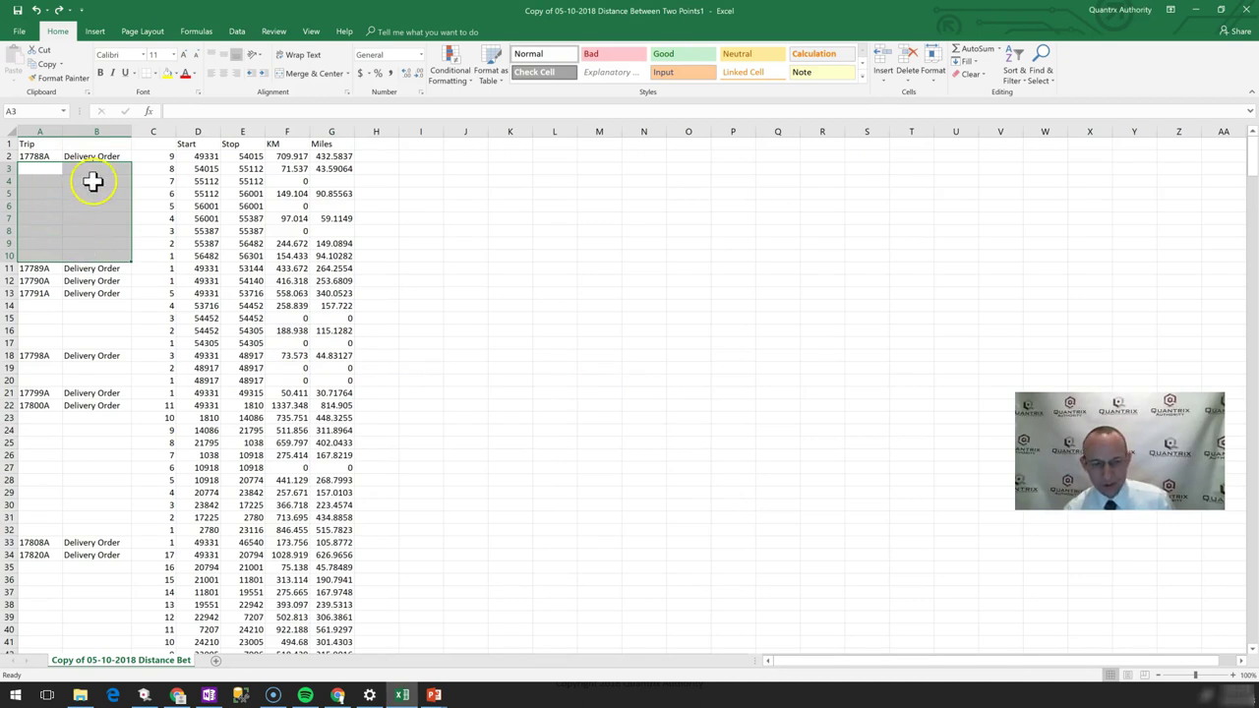
key(alt+Tab)
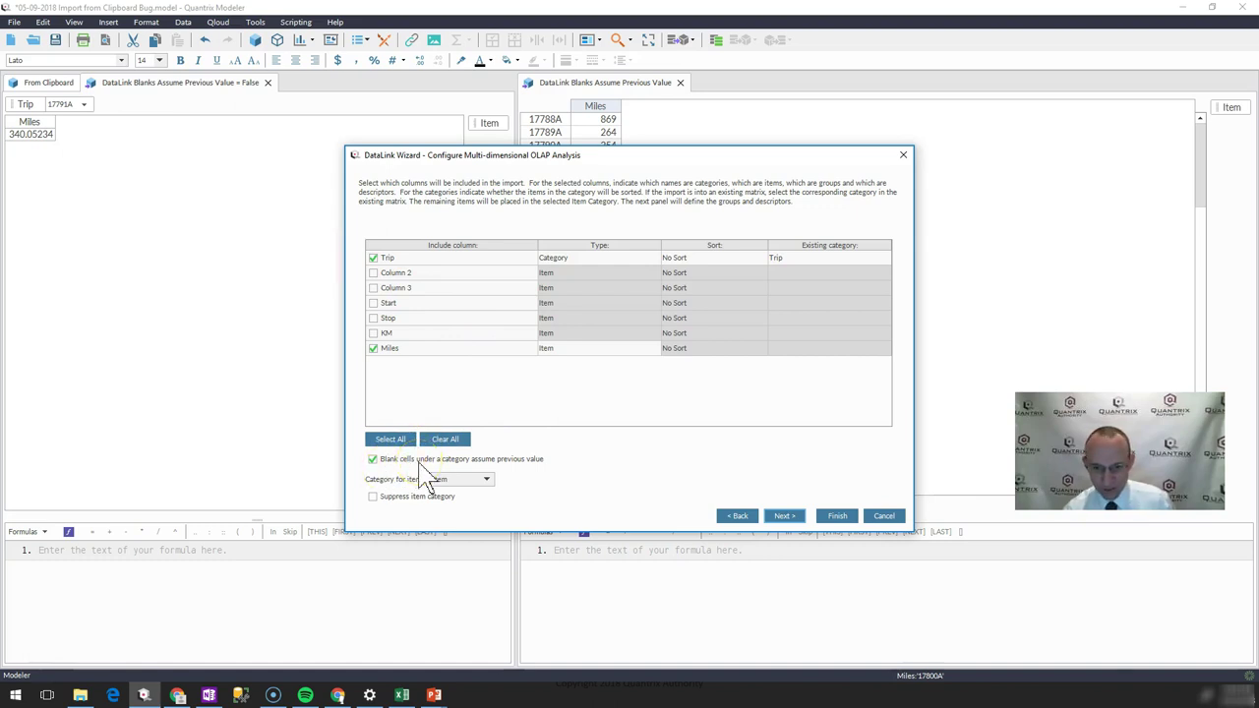
click(884, 516)
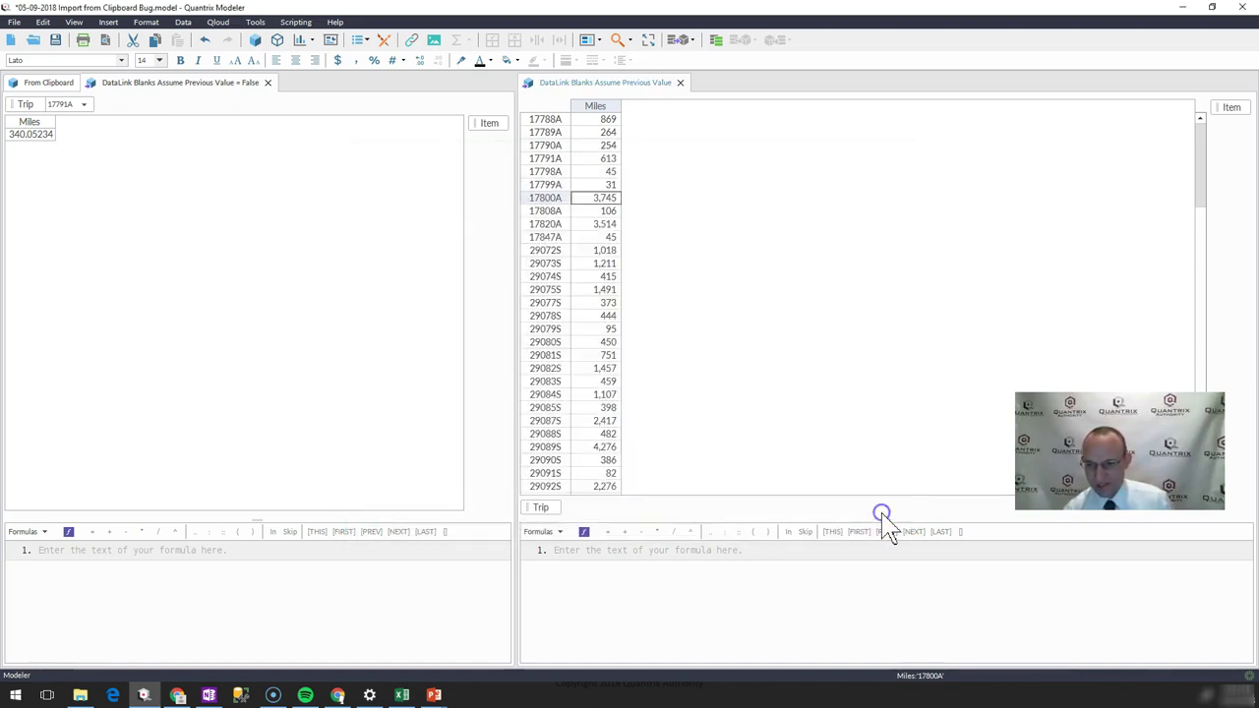
click(689, 546)
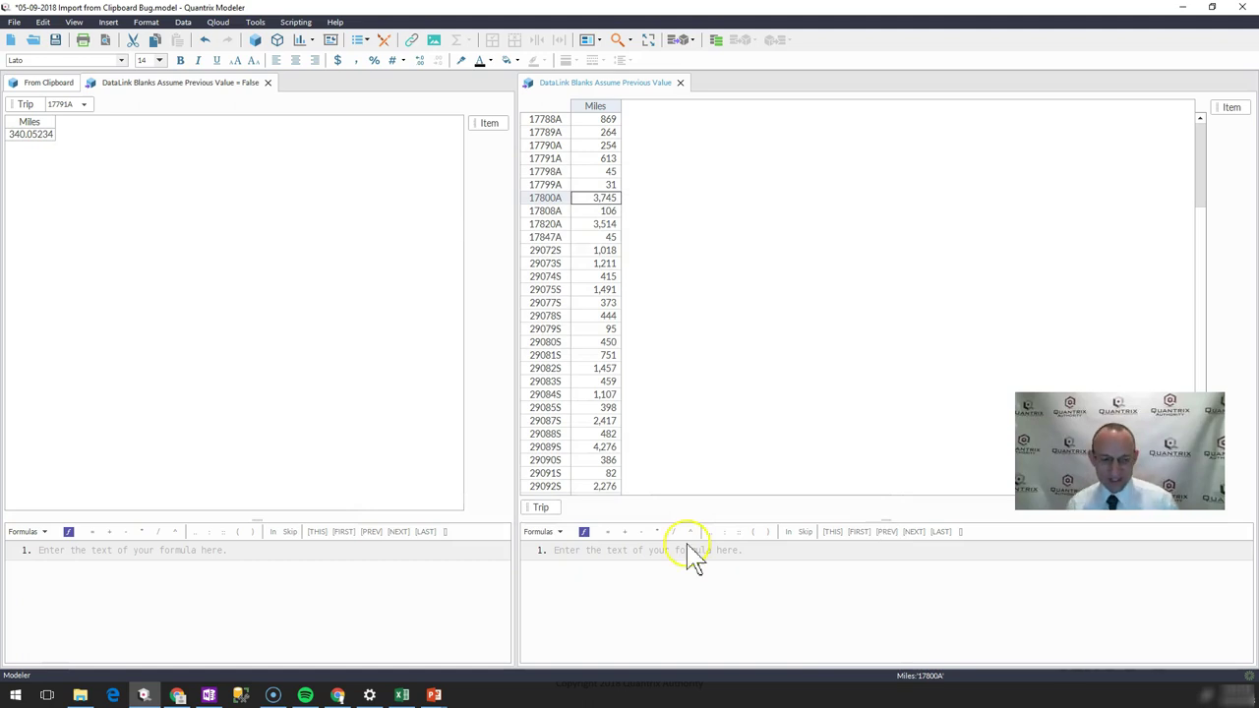